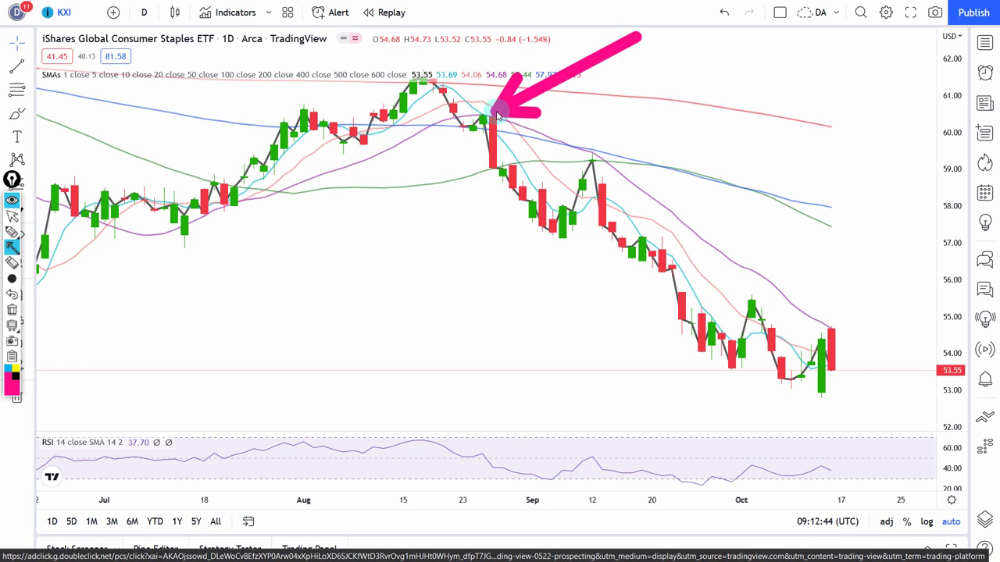
# Step: Annotate the daily chart with pink arrows at the September and October highs and blue arrows under four late-June-to-July lows, and clear the annotations
pyautogui.moveTo(750, 49); pyautogui.dragTo(598, 150)
pyautogui.moveTo(872, 210); pyautogui.dragTo(834, 327)
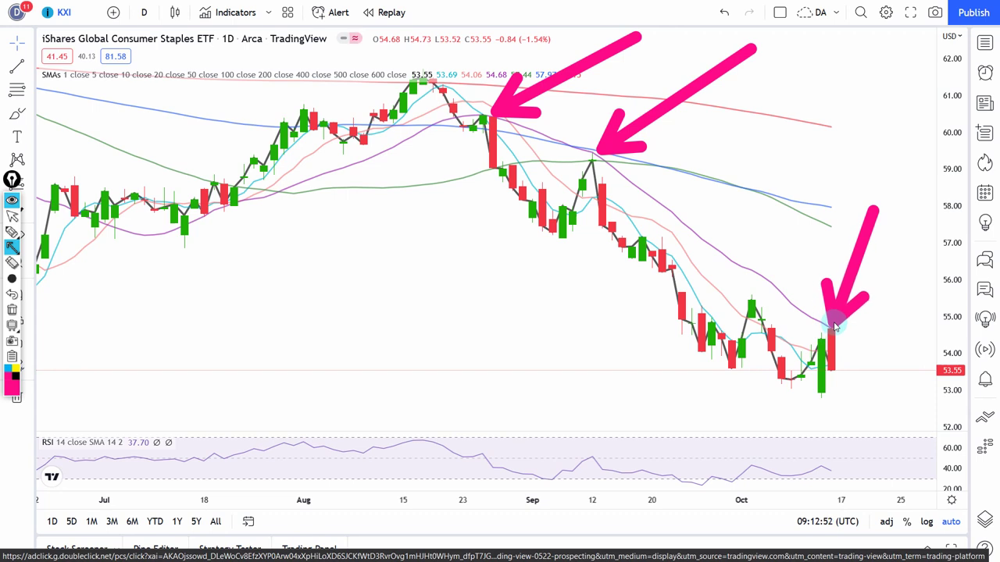
pyautogui.press('2')
pyautogui.moveTo(302, 363); pyautogui.dragTo(247, 237)
pyautogui.moveTo(226, 418); pyautogui.dragTo(207, 237)
pyautogui.moveTo(139, 390); pyautogui.dragTo(117, 238)
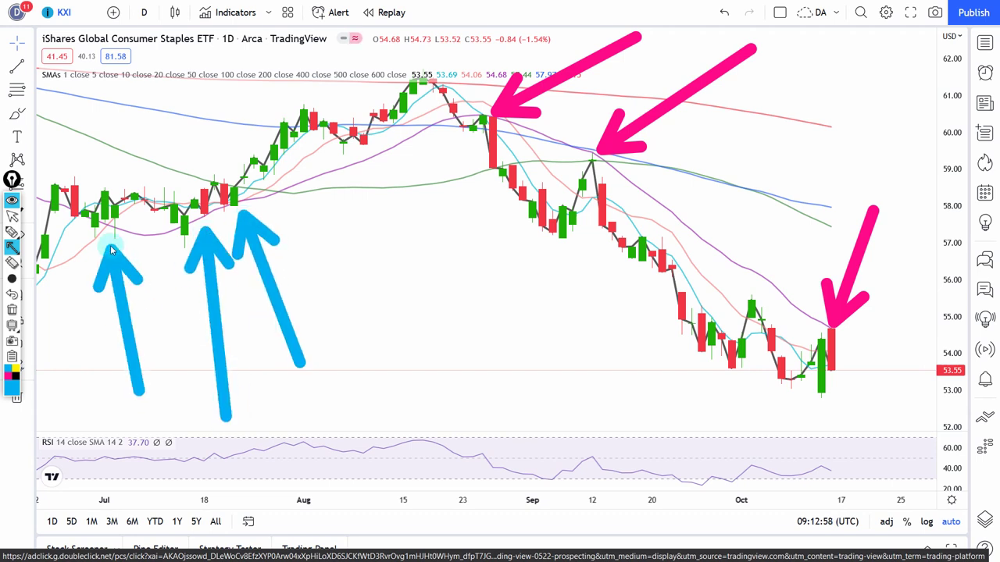
pyautogui.moveTo(71, 375); pyautogui.dragTo(82, 224)
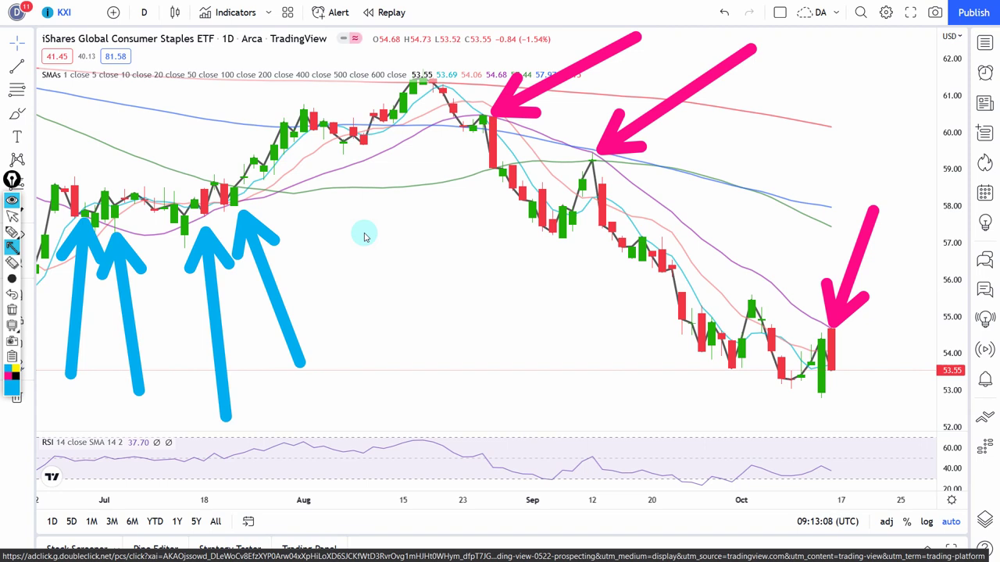
pyautogui.press('Escape')
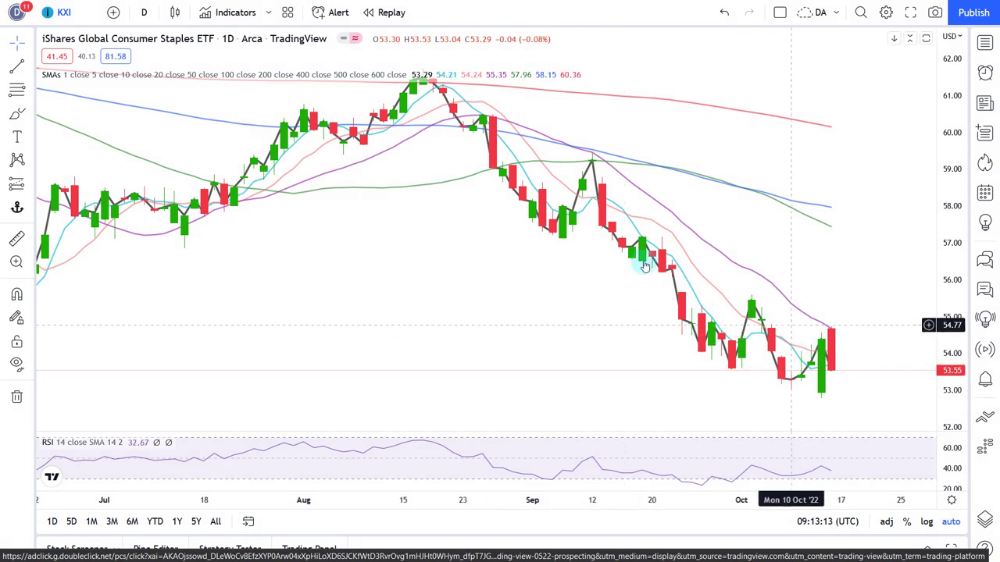
# Step: Set the KXI chart's timeframe to 1 week
pyautogui.click(152, 14)
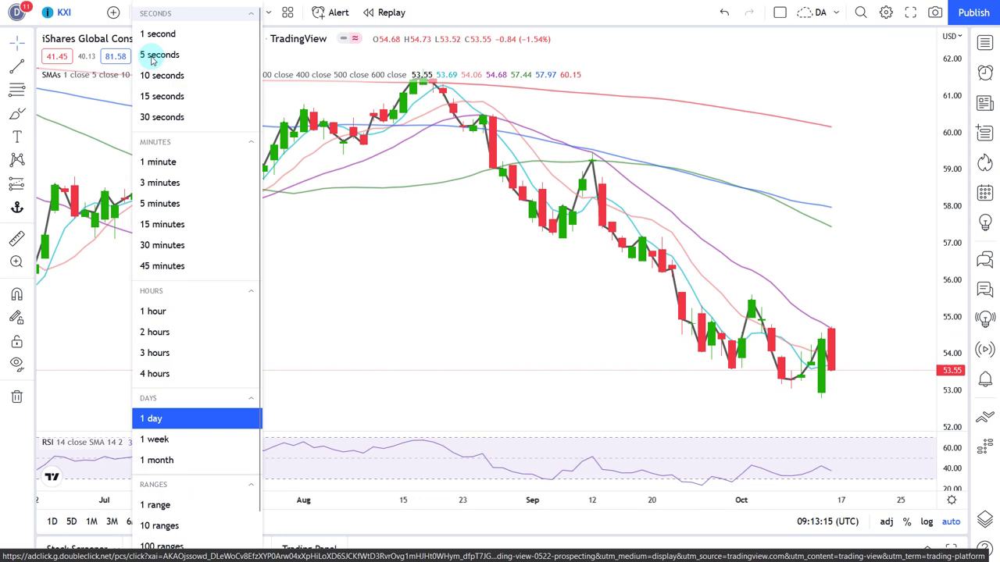
pyautogui.click(187, 440)
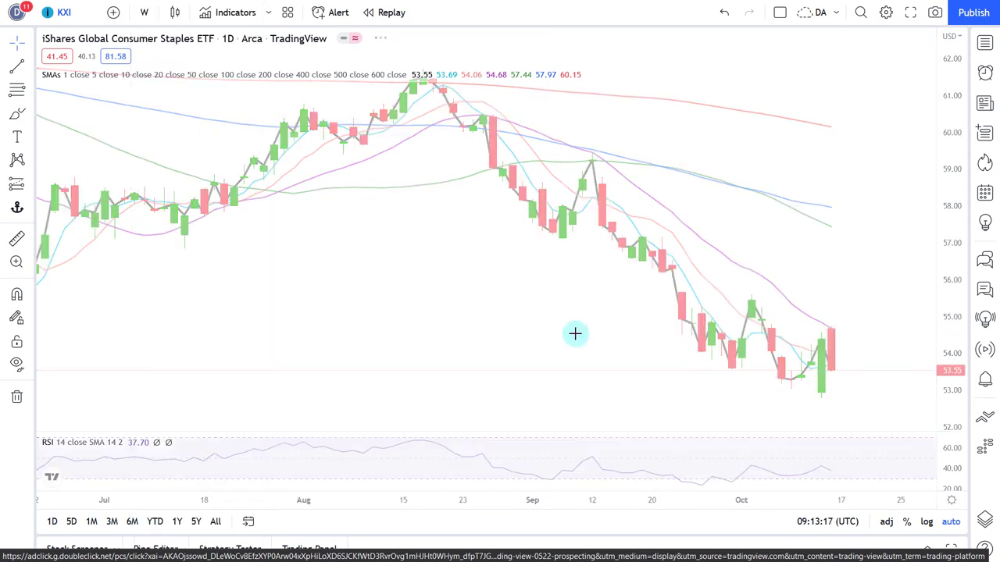
pyautogui.scroll(-2, 568, 330)
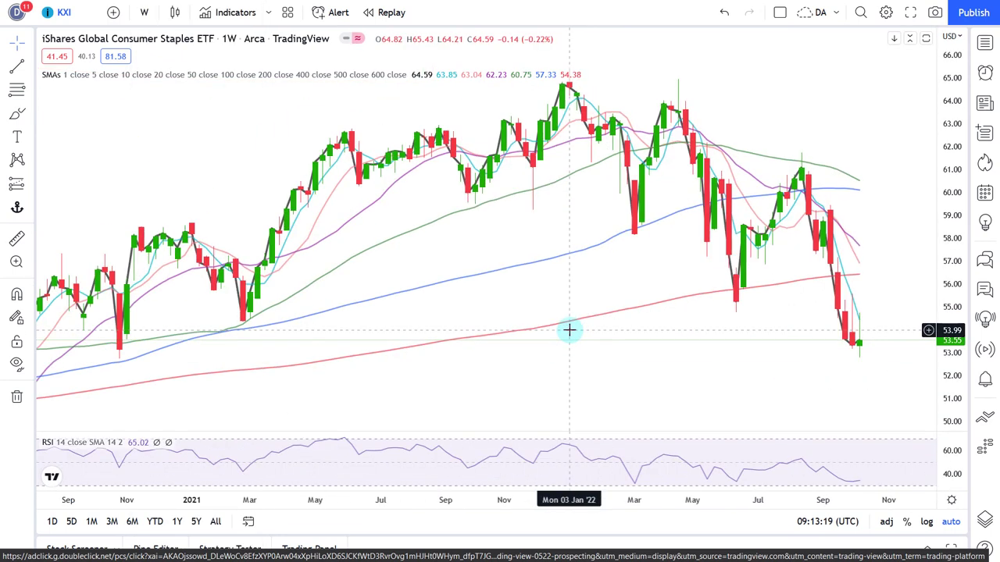
pyautogui.scroll(-2, 568, 331)
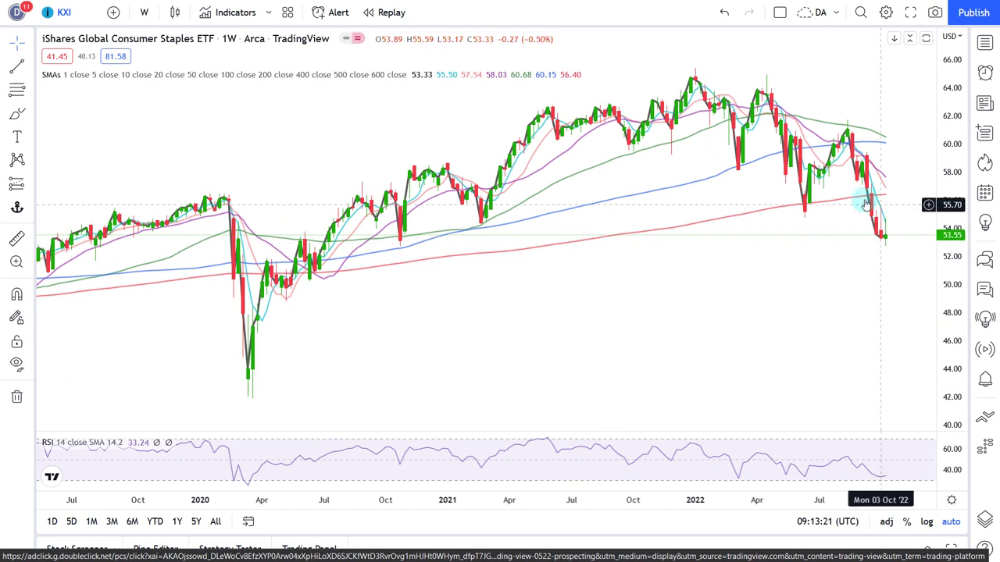
pyautogui.scroll(2, 870, 274)
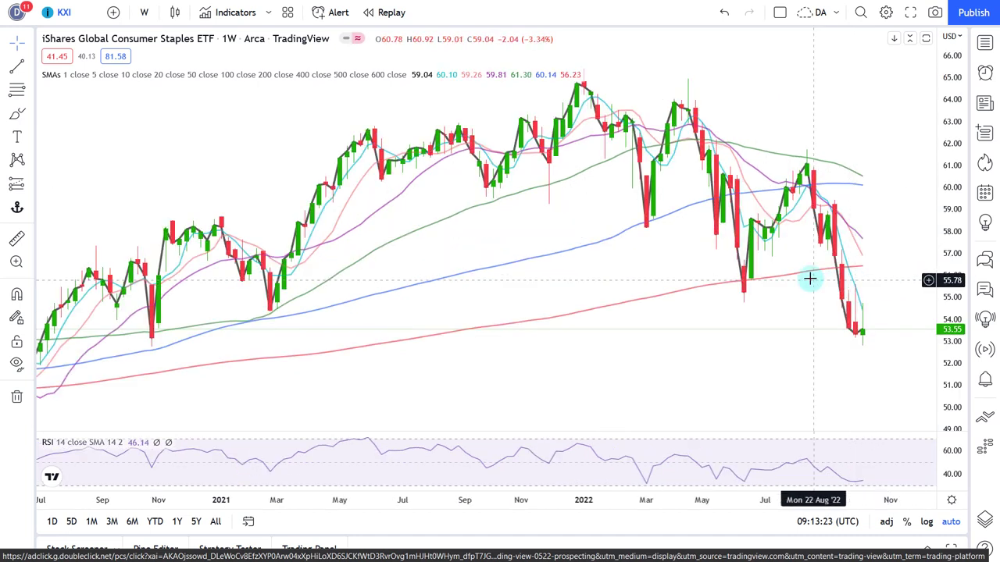
# Step: Try a Time Cycles drawing between the 7 March 2022 low and 29 November 2021, and delete it from the weekly chart
pyautogui.click(27, 160)
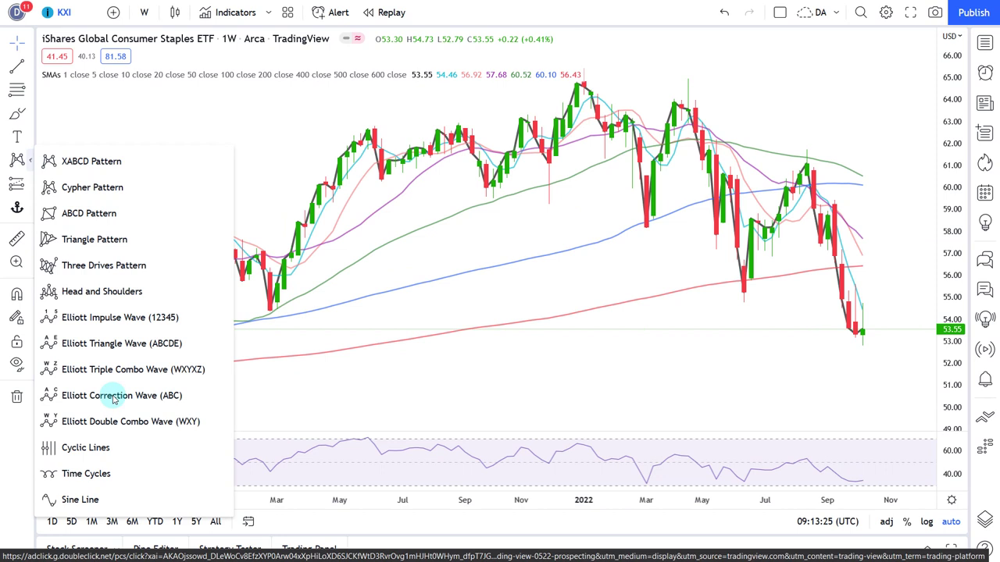
pyautogui.click(142, 472)
pyautogui.moveTo(639, 231)
pyautogui.mouseDown()
pyautogui.moveTo(645, 225)
pyautogui.moveTo(438, 244)
pyautogui.mouseUp()
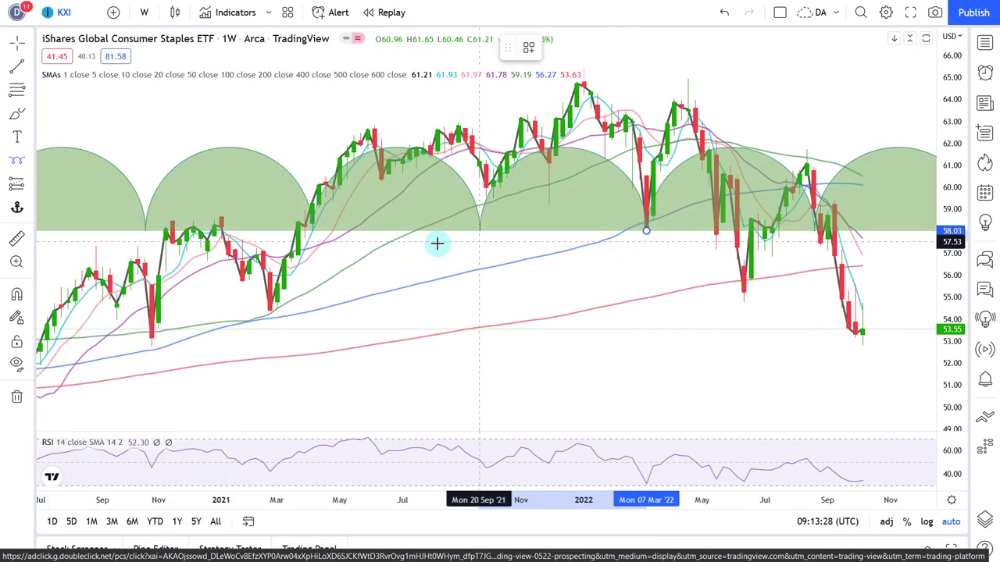
pyautogui.click(437, 244)
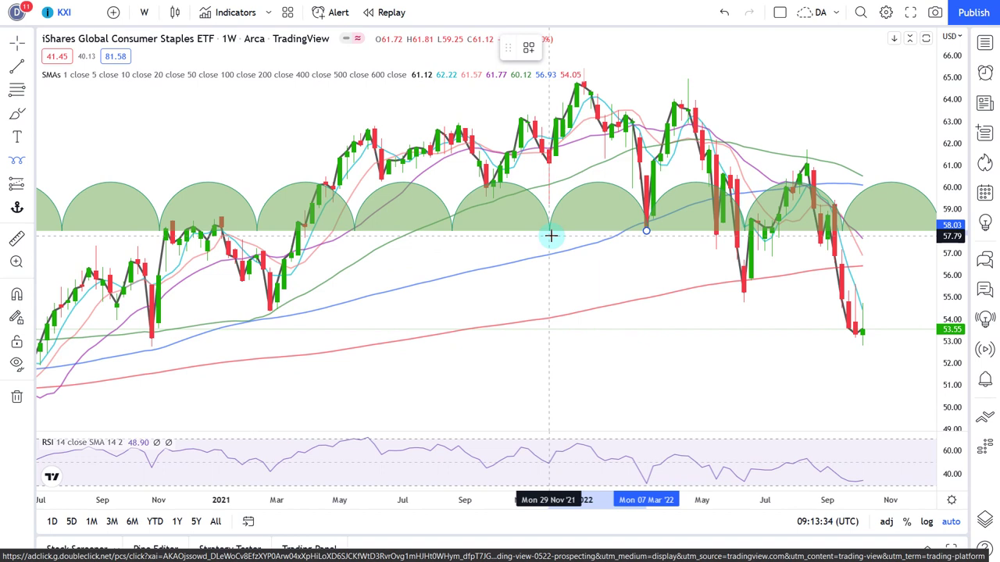
pyautogui.press('Delete')
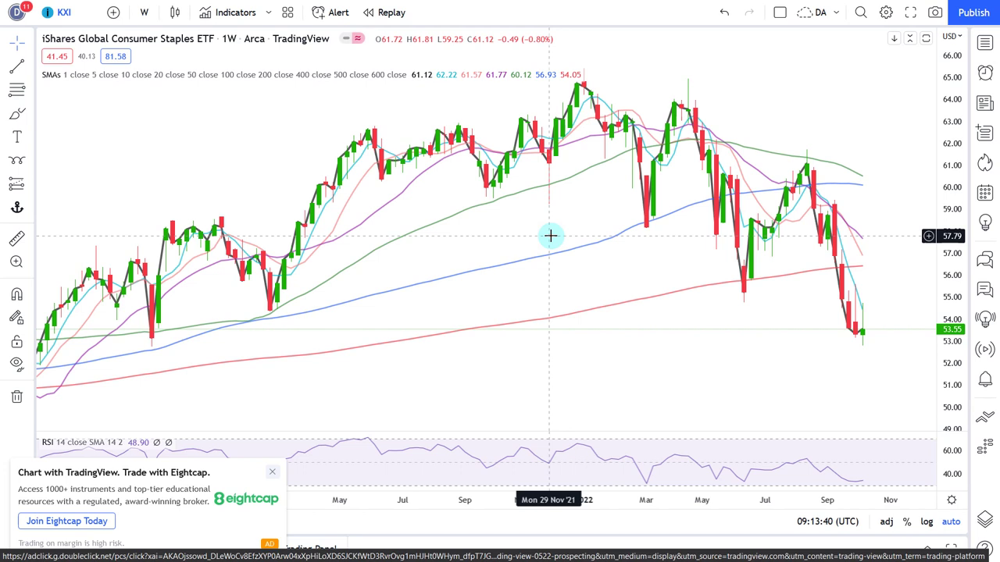
pyautogui.click(274, 472)
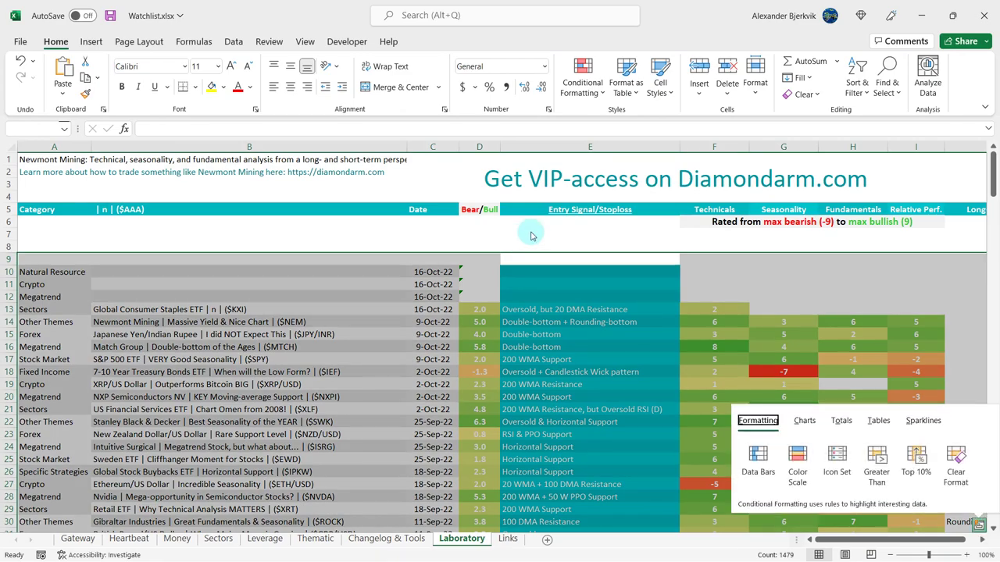
pyautogui.click(531, 232)
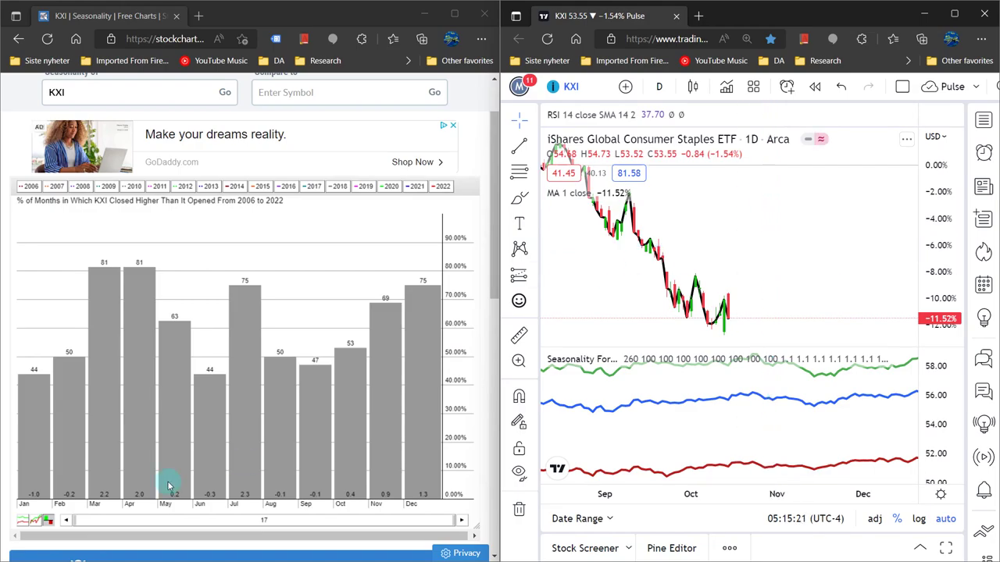
# Step: Switch to the StockCharts seasonality chart and compare KXI's monthly results for 2018–2022, 2013–2022 and the full history
pyautogui.moveTo(74, 525); pyautogui.dragTo(337, 517)
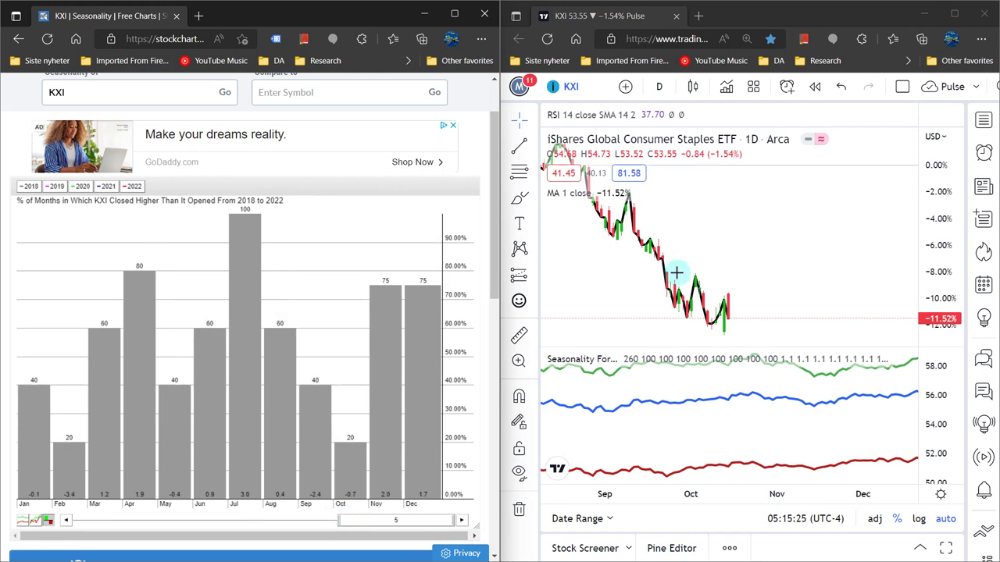
pyautogui.click(784, 230)
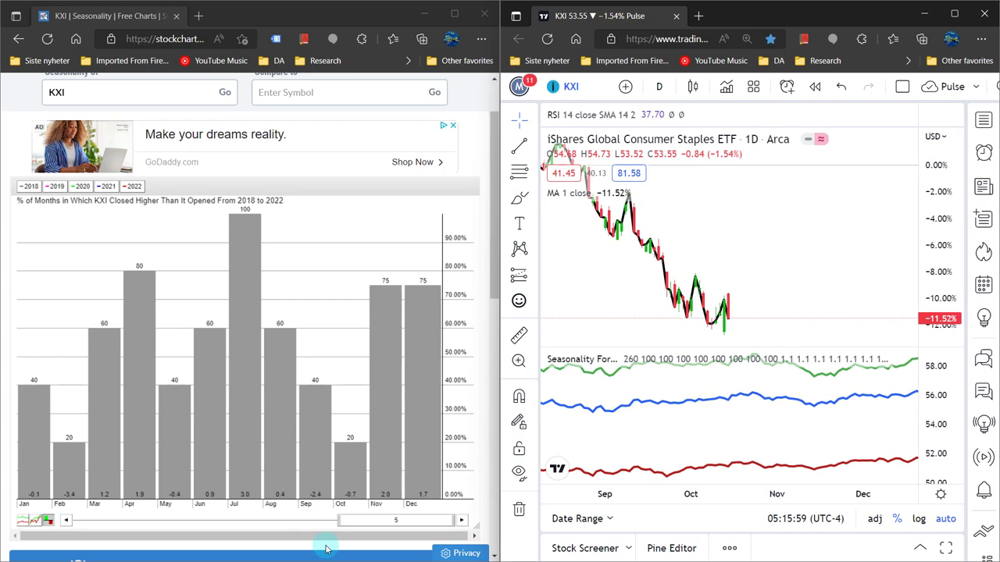
pyautogui.moveTo(336, 520); pyautogui.dragTo(231, 520)
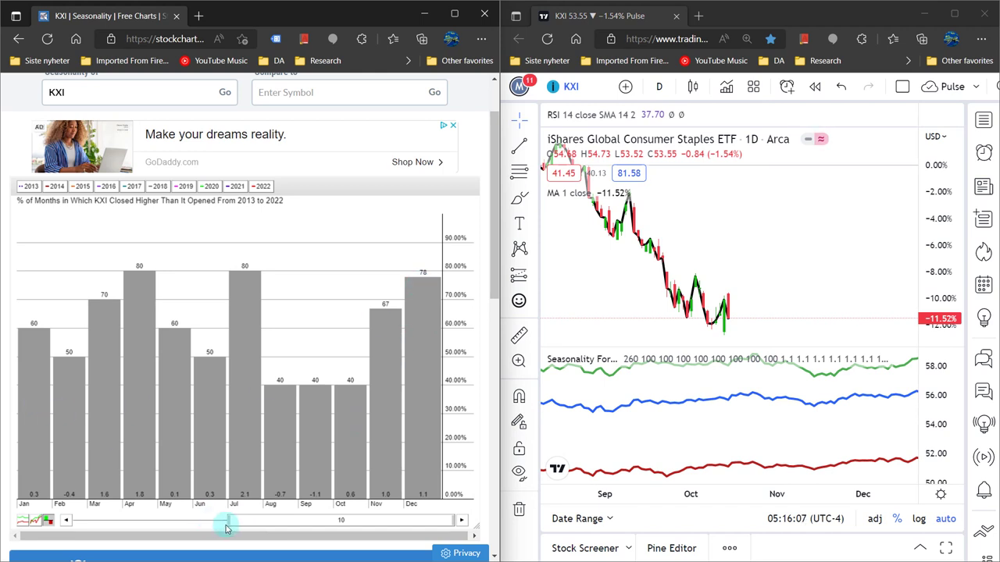
pyautogui.moveTo(231, 523); pyautogui.dragTo(35, 521)
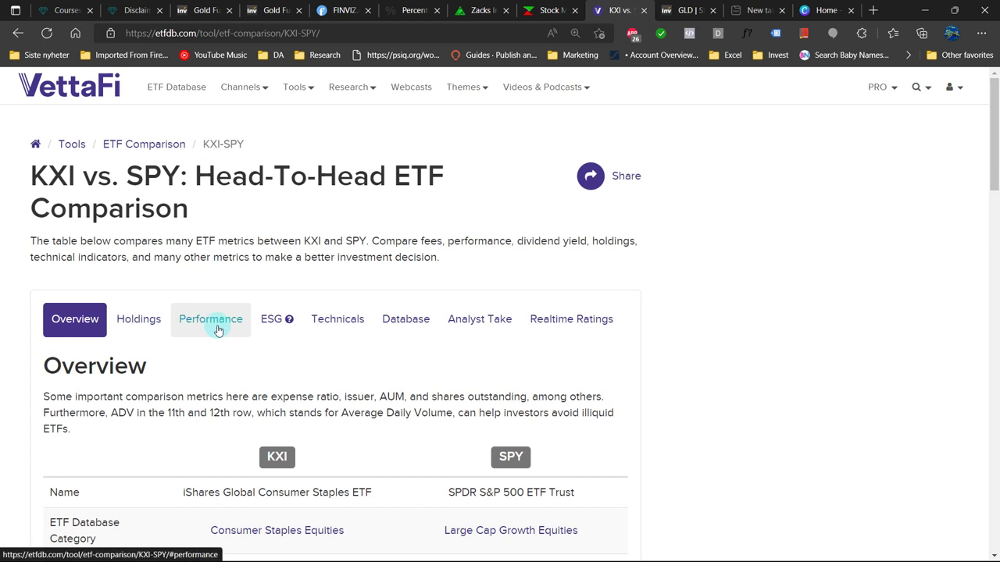
# Step: Switch to the VettaFi KXI vs. SPY comparison and examine the performance data, including YTD return, P/E ratio and dividend yield
pyautogui.click(217, 330)
pyautogui.scroll(-4, 218, 330)
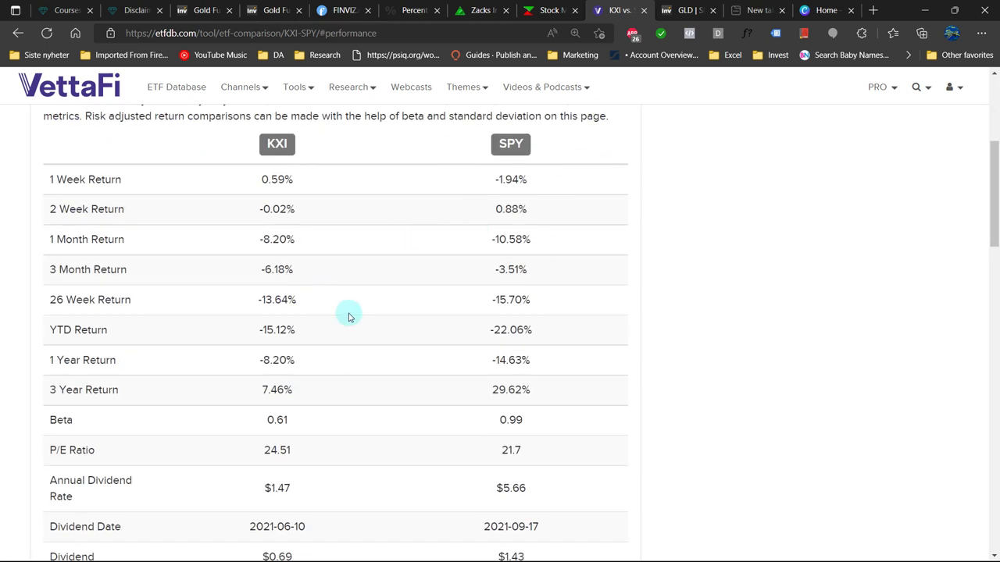
pyautogui.doubleClick(268, 329)
pyautogui.click(382, 334)
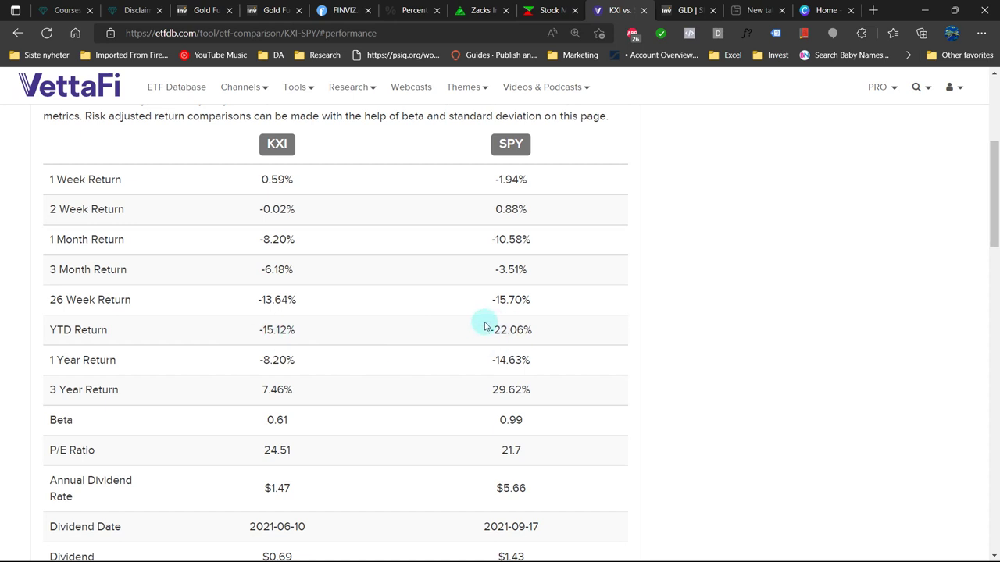
pyautogui.scroll(-1, 339, 362)
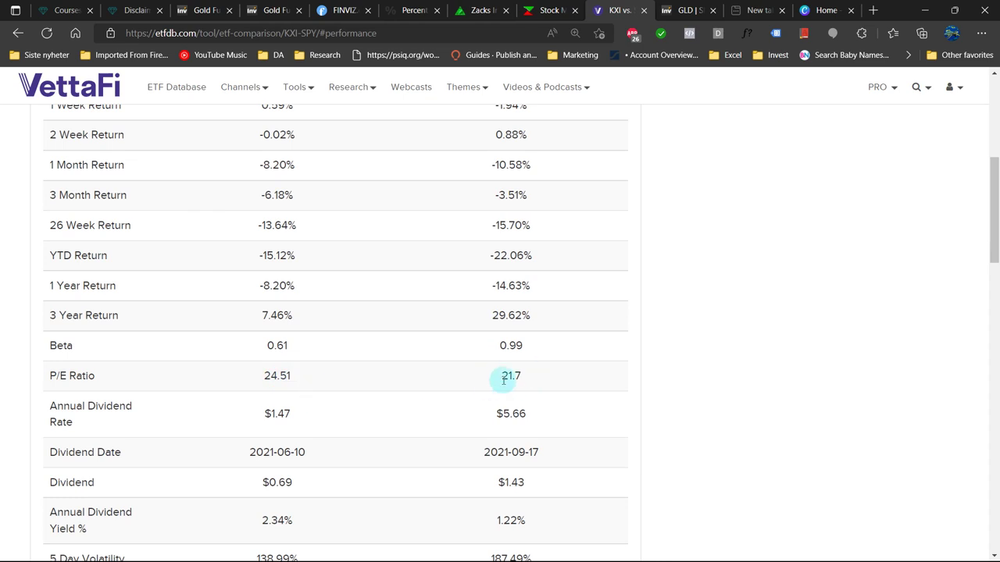
pyautogui.scroll(-1, 357, 422)
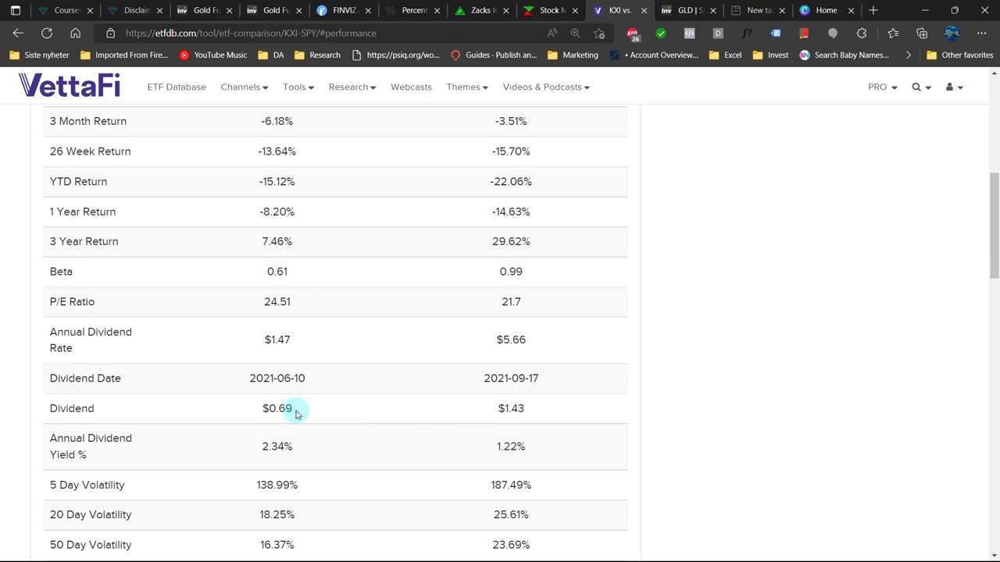
# Step: Examine the KXI and SPY holdings with their asset allocation, sector, market cap, region and country breakdowns
pyautogui.scroll(6, 295, 413)
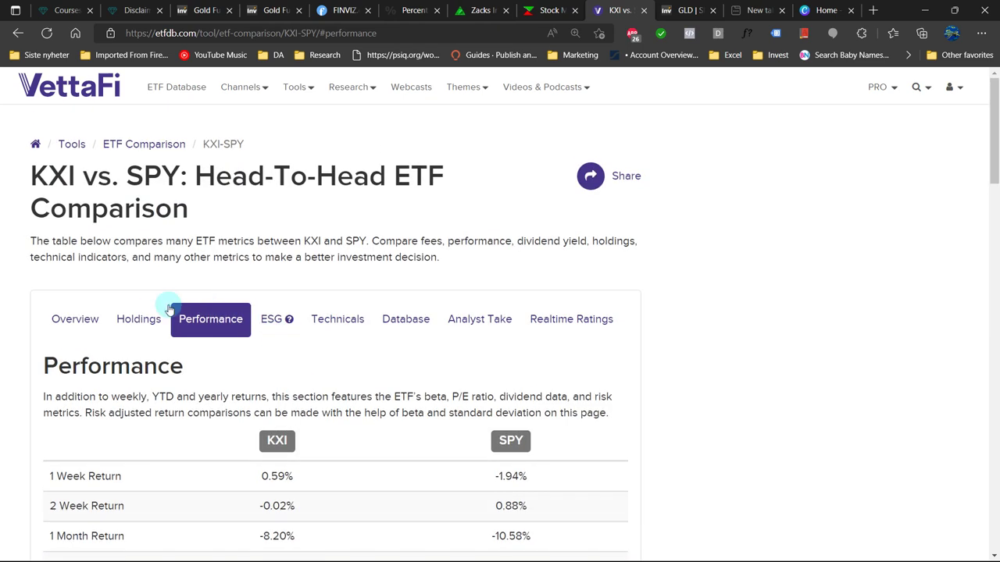
pyautogui.click(141, 317)
pyautogui.scroll(-3, 313, 374)
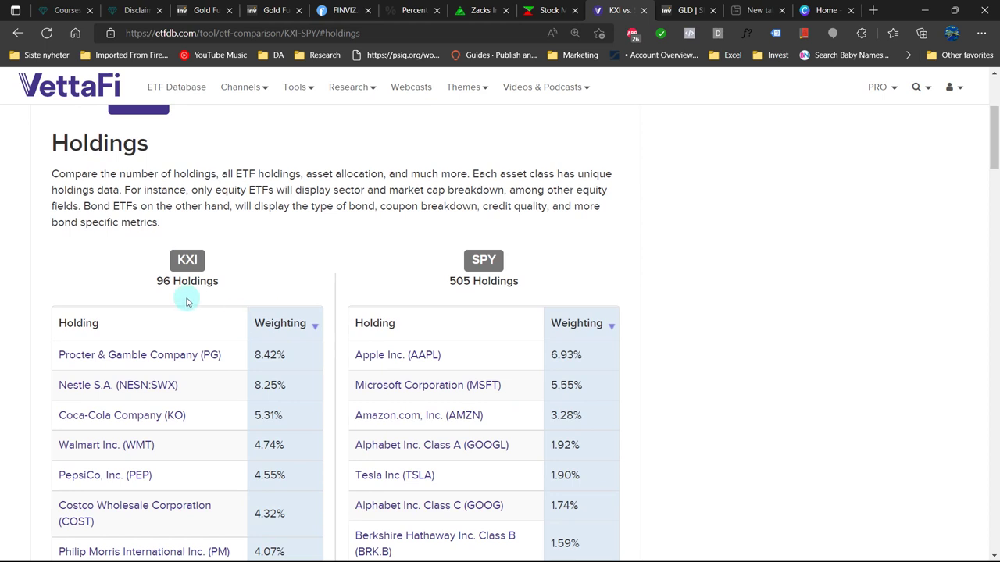
pyautogui.scroll(-2, 250, 405)
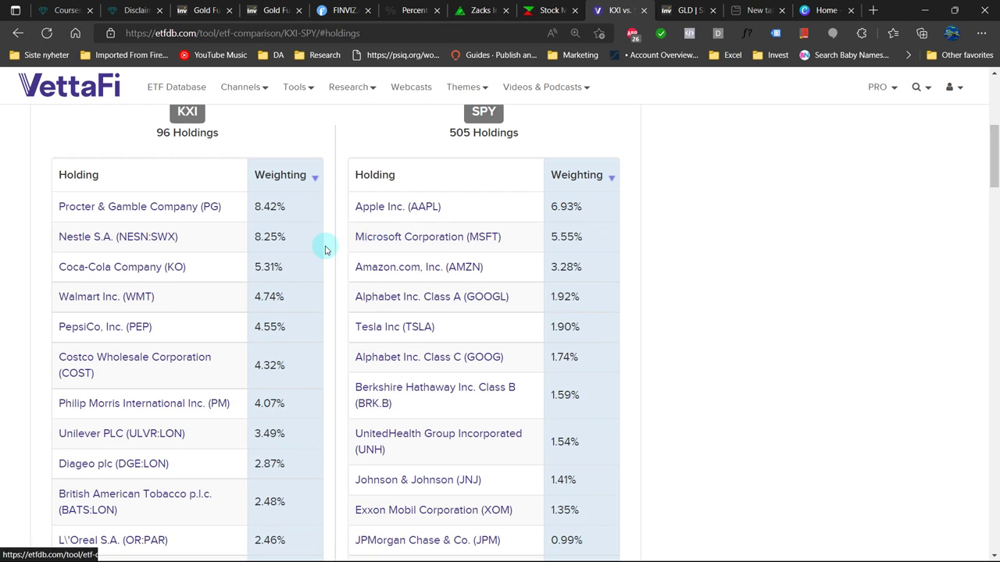
pyautogui.scroll(-10, 311, 455)
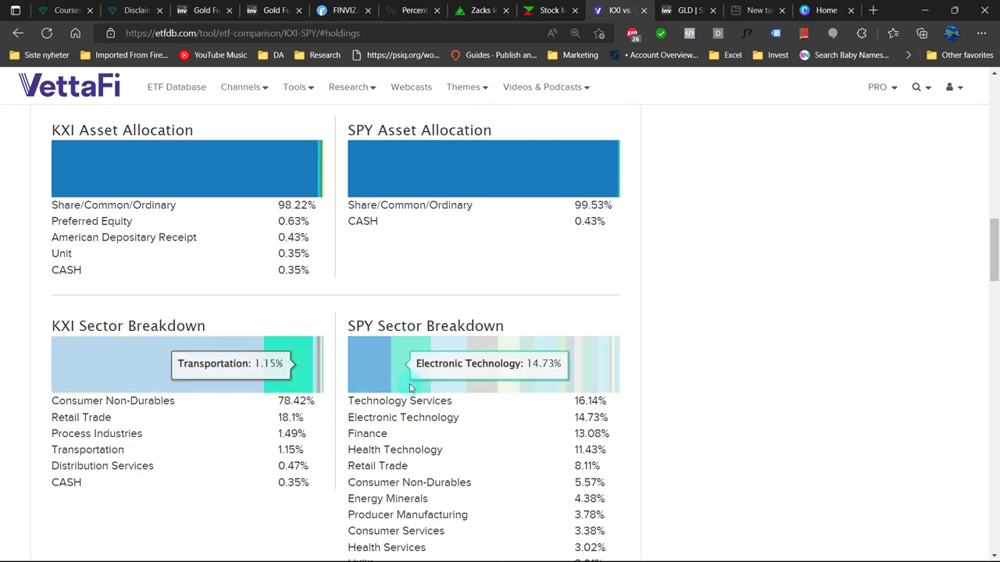
pyautogui.scroll(-3, 297, 383)
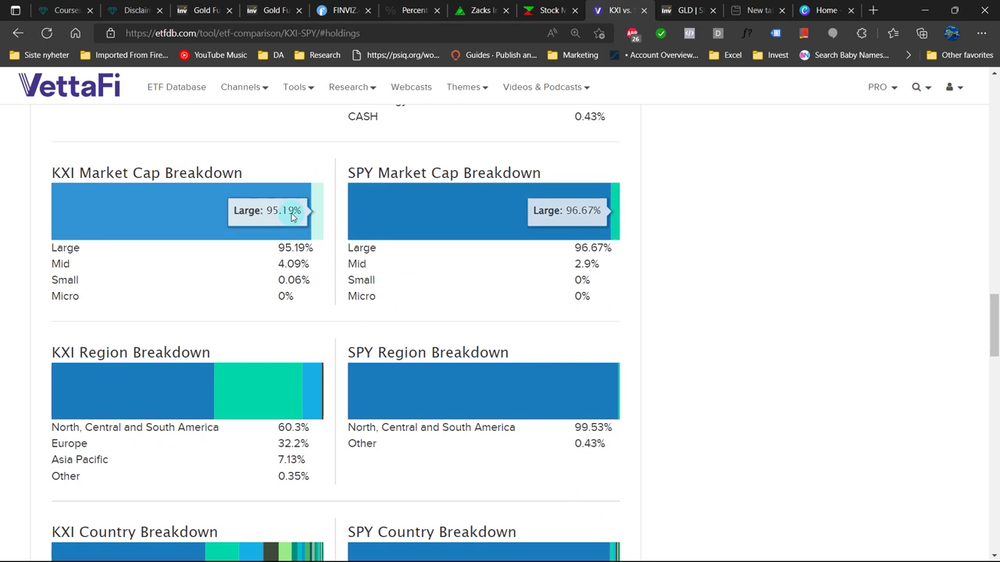
pyautogui.scroll(-5, 218, 335)
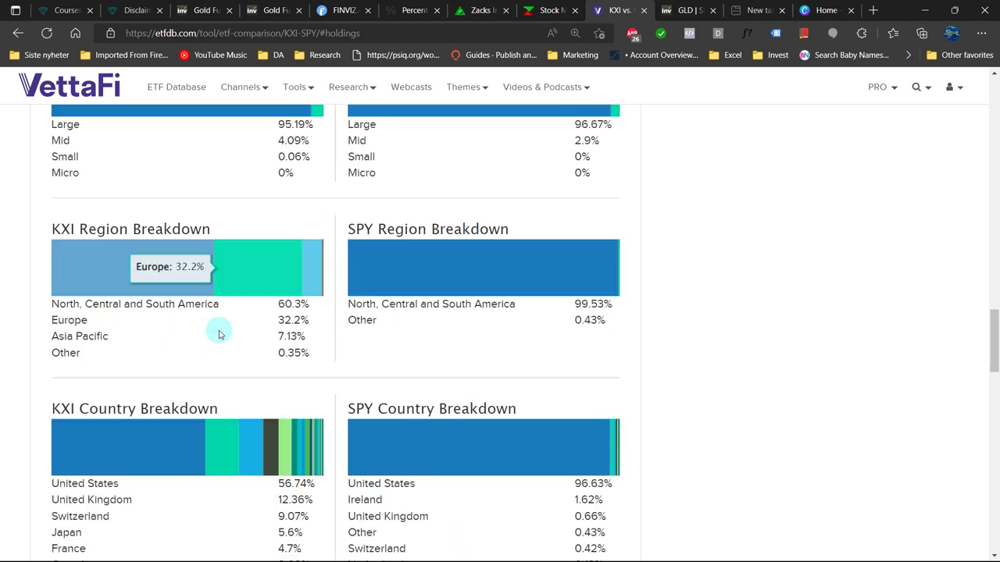
# Step: Switch to the TradingView chart of KXI and set its timeframe to 1 week
pyautogui.hotkey('alt', 'Tab')
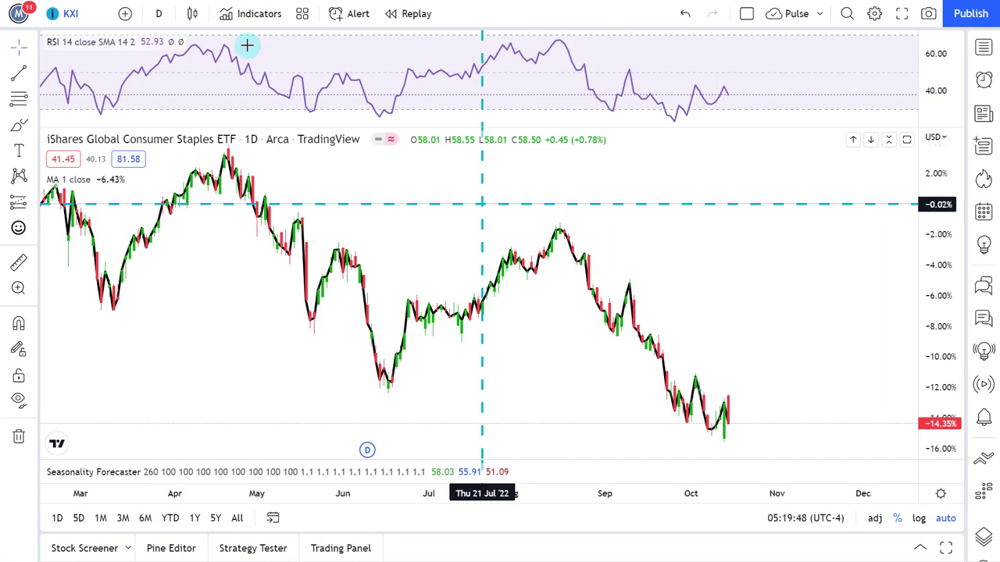
pyautogui.click(154, 13)
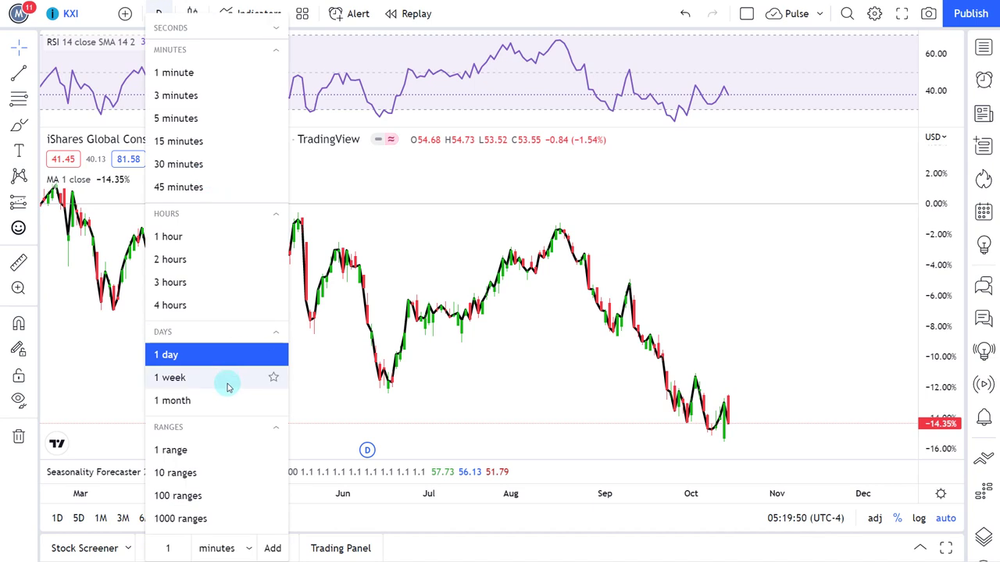
pyautogui.click(226, 378)
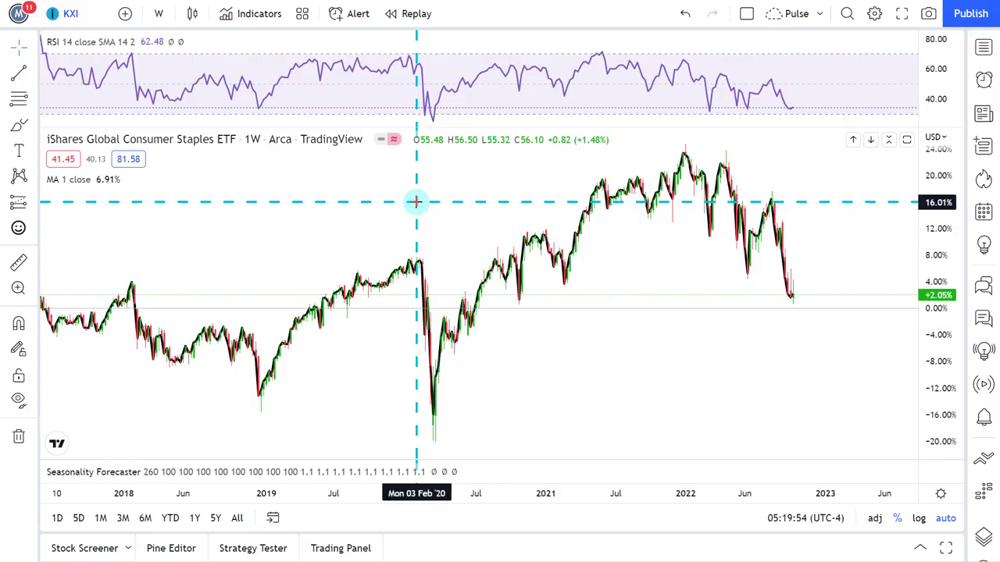
# Step: Chart KXI's relative performance against the S&P 500 by changing the symbol to the ratio KXI/SPY
pyautogui.write('/')
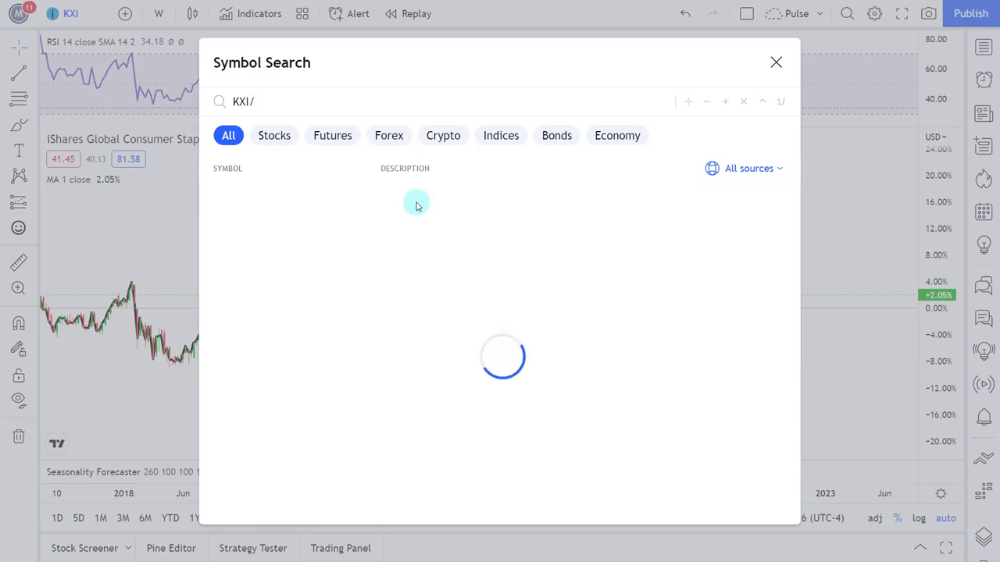
pyautogui.write('S')
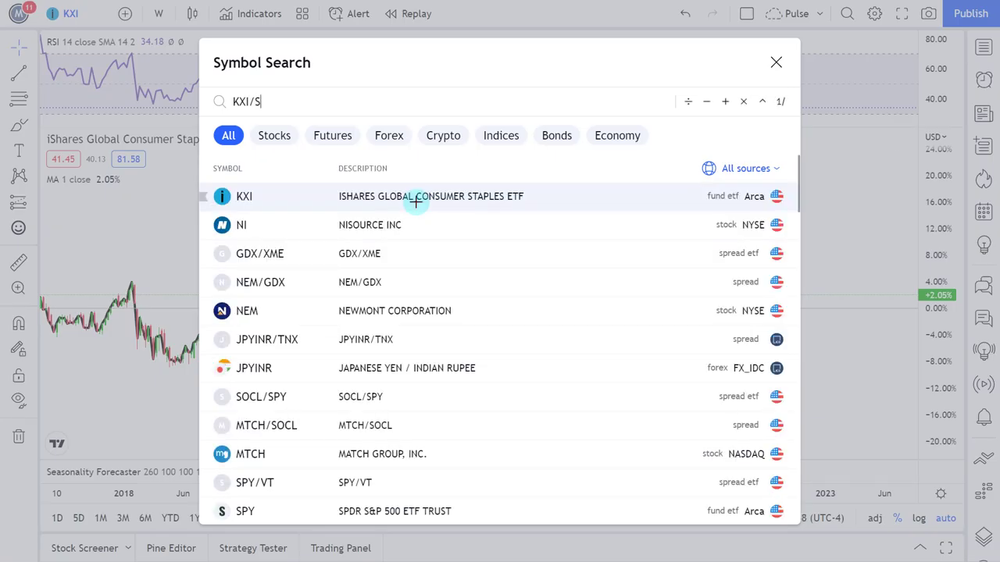
pyautogui.write('PY')
pyautogui.press('Return')
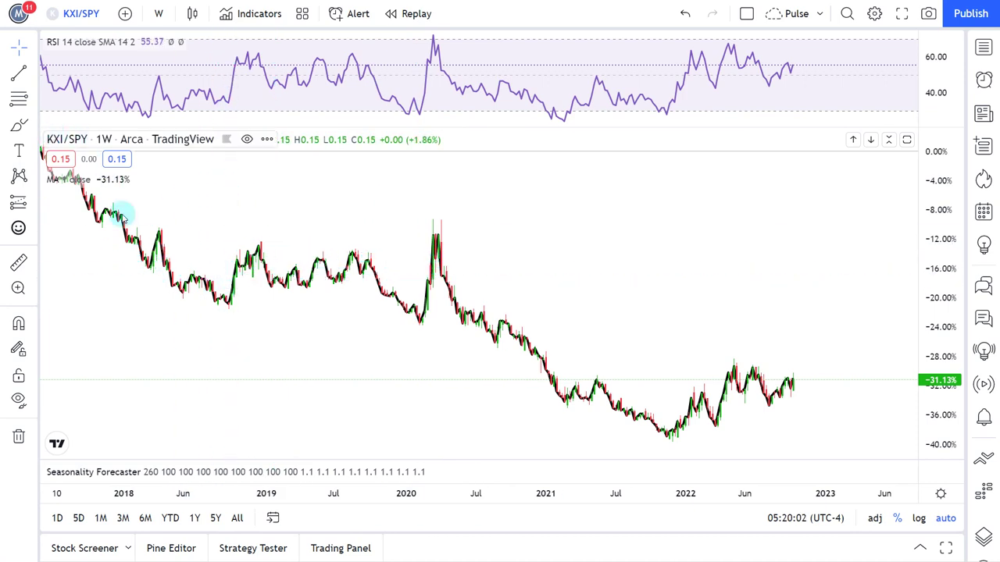
# Step: Highlight a rounding bottom from 2020 into 2023 on the KXI/SPY chart in blue, with an upward arrow above it, and clear the annotations
pyautogui.scroll(-3, 341, 286)
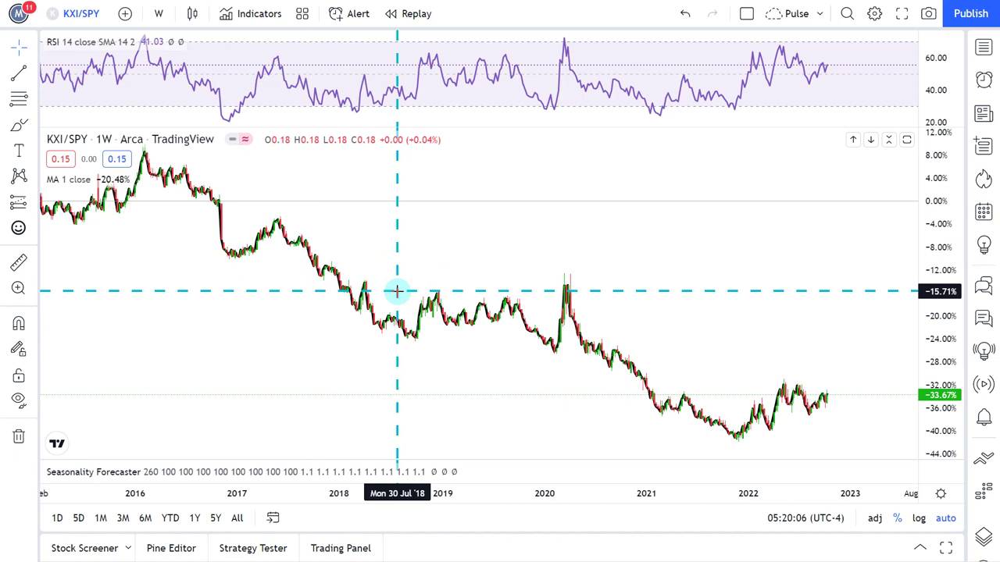
pyautogui.hotkey('ctrl', 'shift', 'p')
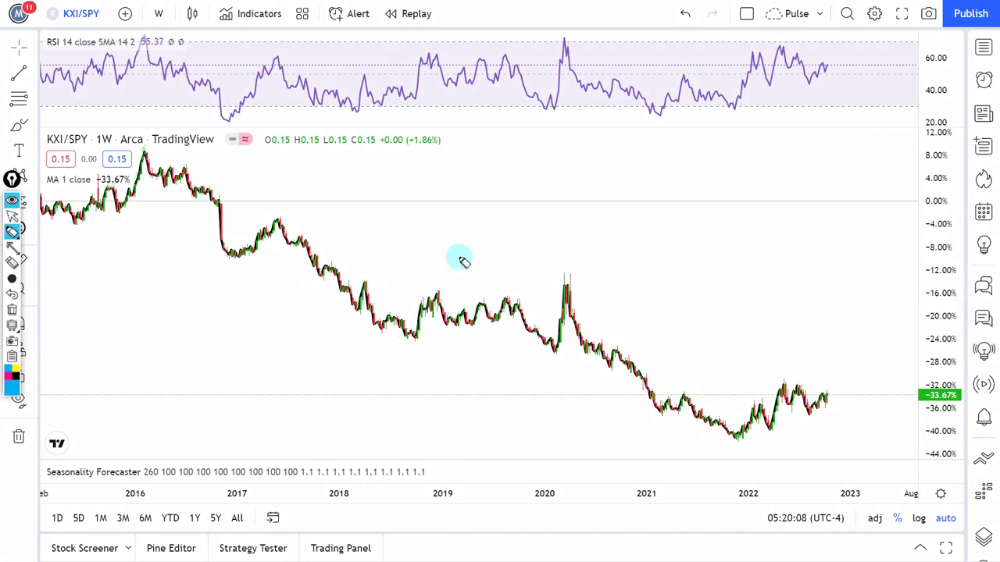
pyautogui.moveTo(586, 292)
pyautogui.mouseDown()
pyautogui.moveTo(708, 401)
pyautogui.moveTo(877, 379)
pyautogui.moveTo(901, 330)
pyautogui.mouseUp()
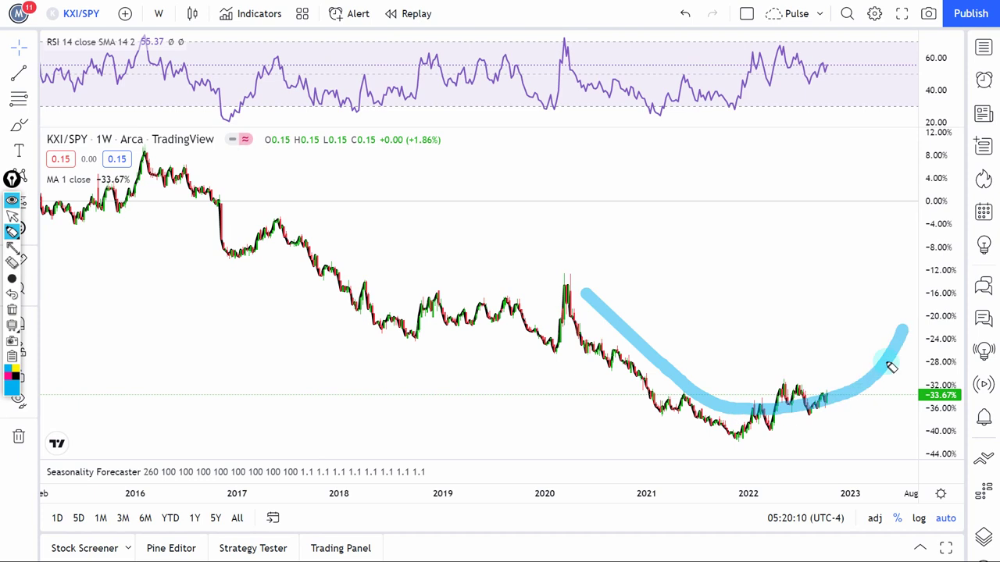
pyautogui.moveTo(746, 351); pyautogui.dragTo(844, 189)
pyautogui.moveTo(755, 236)
pyautogui.mouseDown()
pyautogui.moveTo(845, 195)
pyautogui.moveTo(854, 274)
pyautogui.mouseUp()
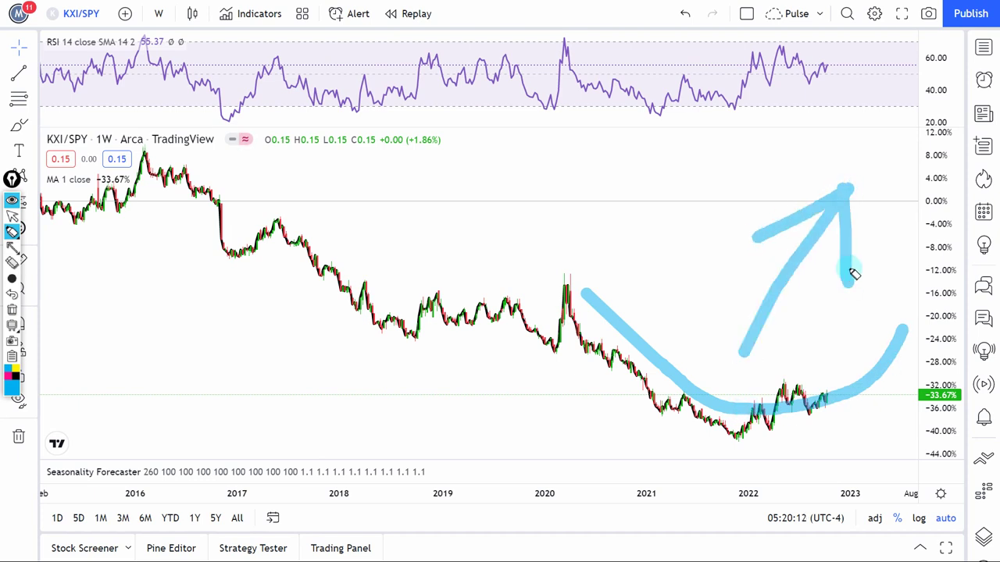
pyautogui.press('Escape')
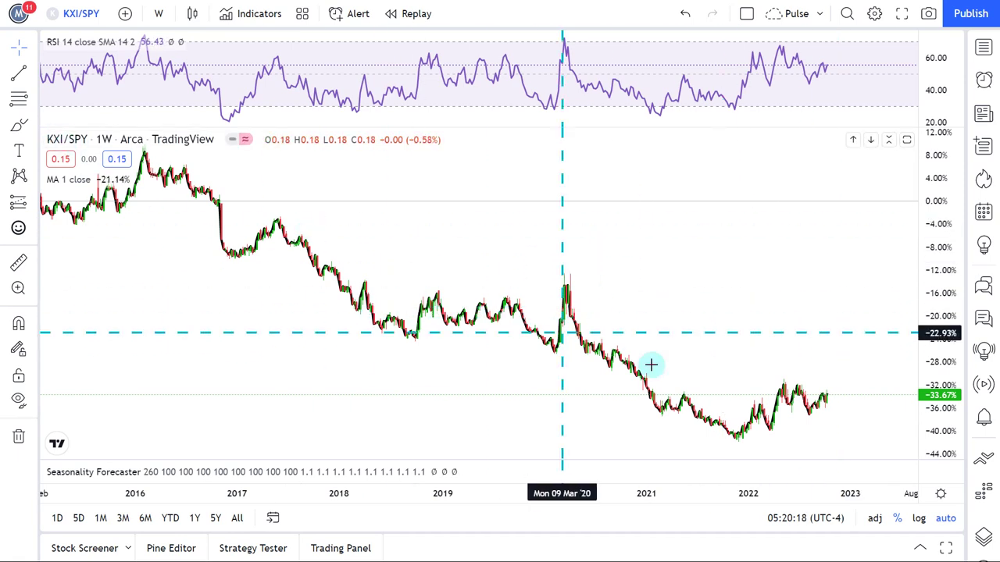
# Step: Set the KXI/SPY timeframe to 1 day and examine the Seasonality Forecaster's projection into early 2023, collapsing its pane when done
pyautogui.click(158, 13)
pyautogui.click(202, 354)
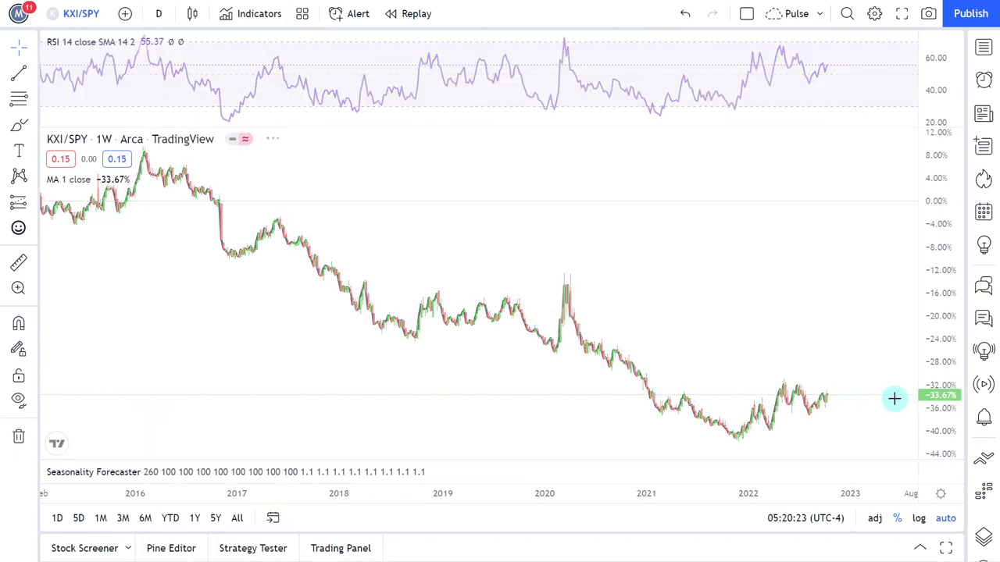
pyautogui.click(888, 472)
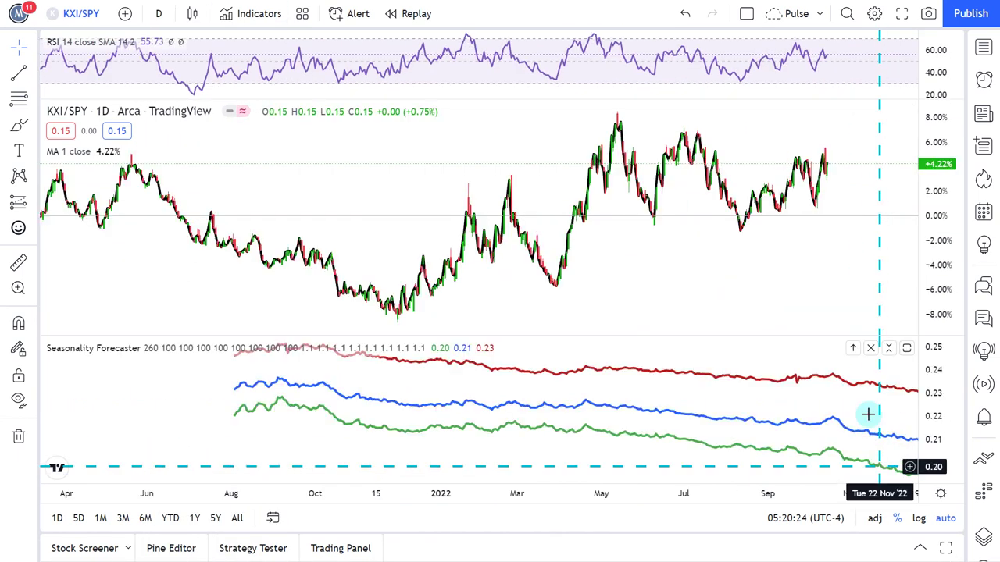
pyautogui.hscroll(3, 703, 286)
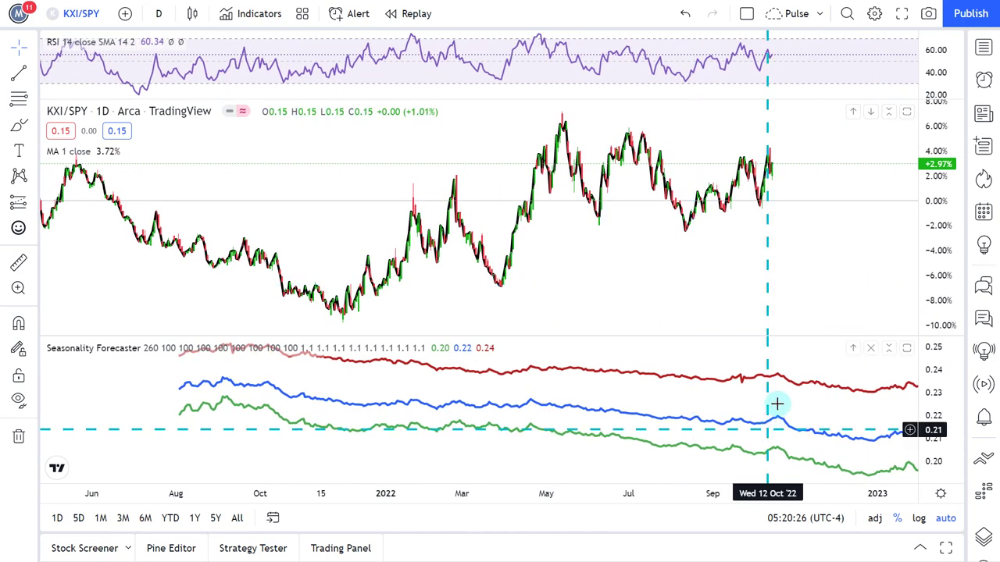
pyautogui.click(888, 348)
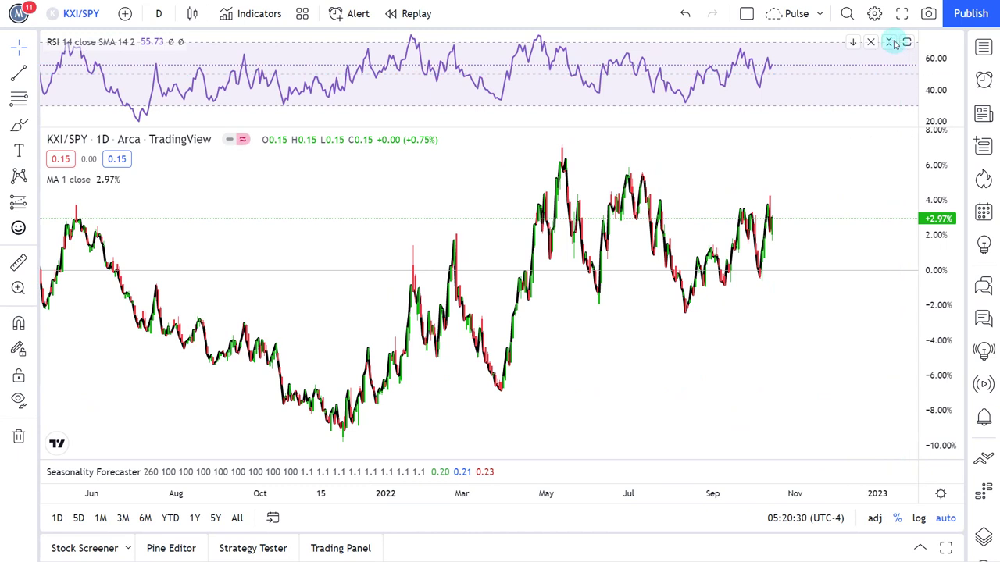
# Step: Return the chart to the 1 week timeframe and change the symbol to the ratio KXI/XLP
pyautogui.click(157, 14)
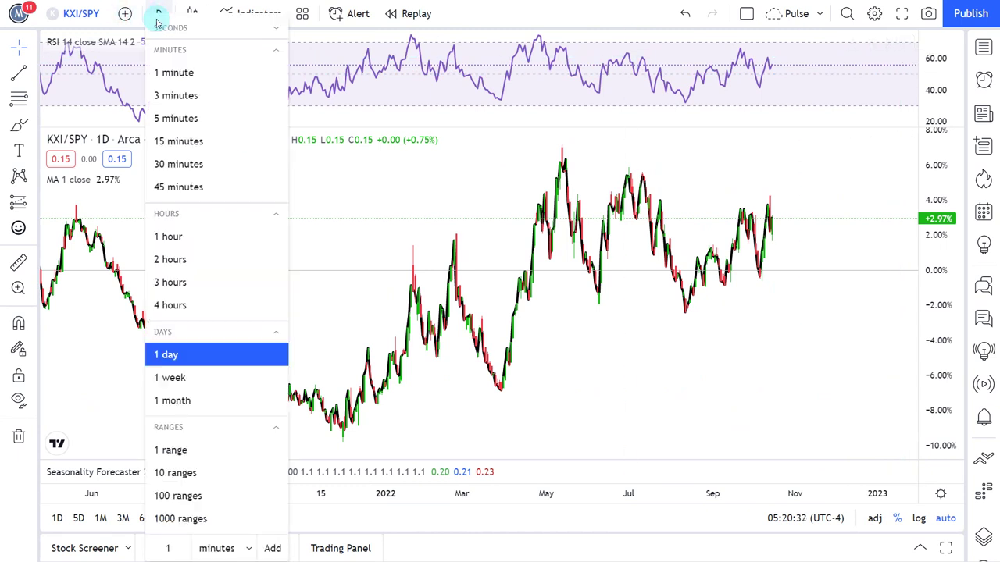
pyautogui.click(230, 377)
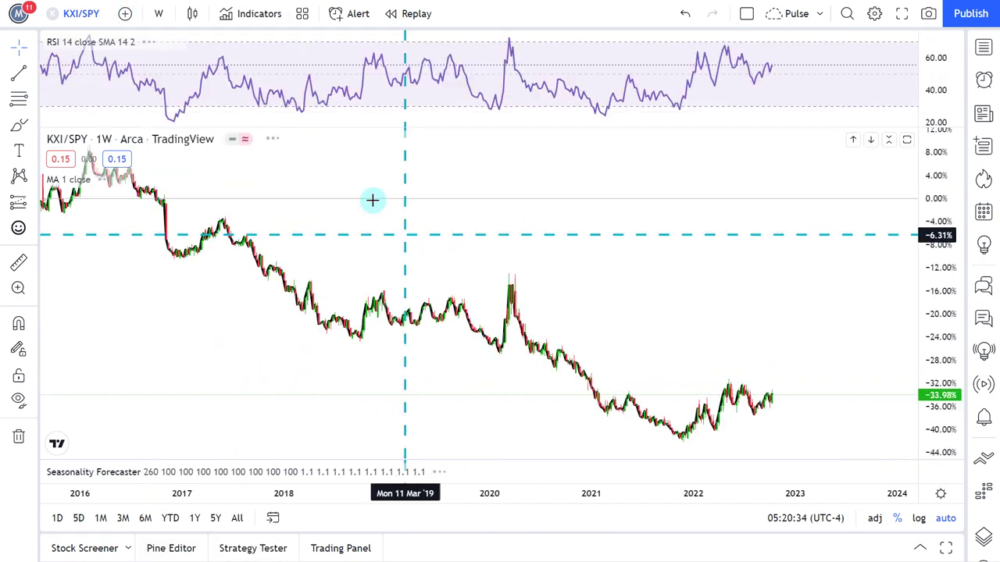
pyautogui.click(80, 14)
pyautogui.click(306, 103)
pyautogui.click(258, 101)
pyautogui.doubleClick(260, 101)
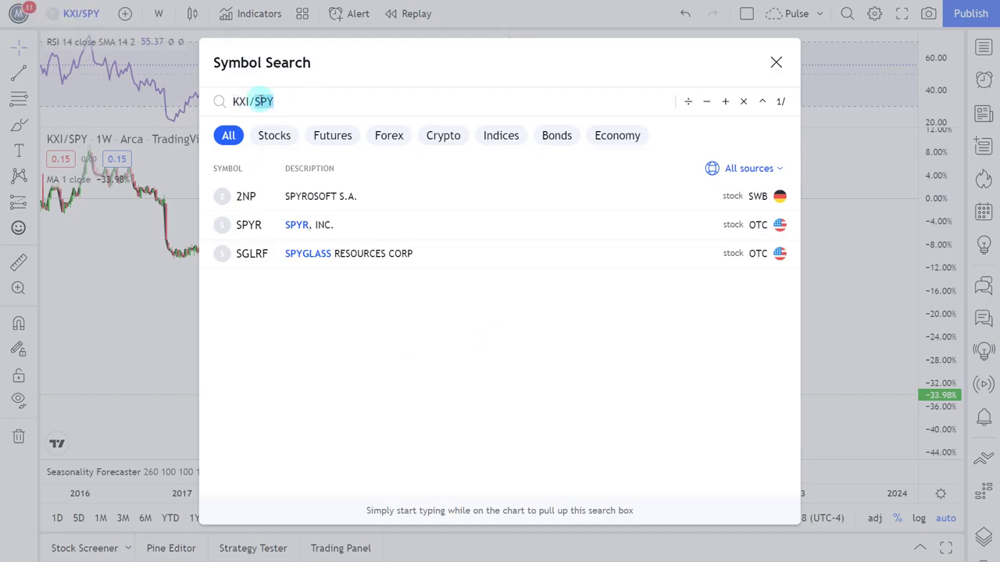
pyautogui.write('XLP')
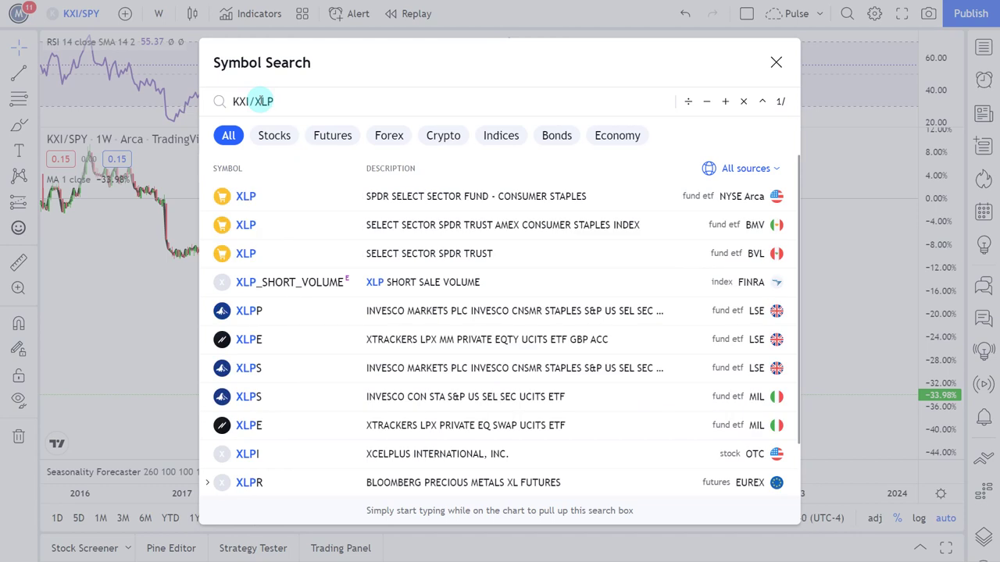
pyautogui.press('Return')
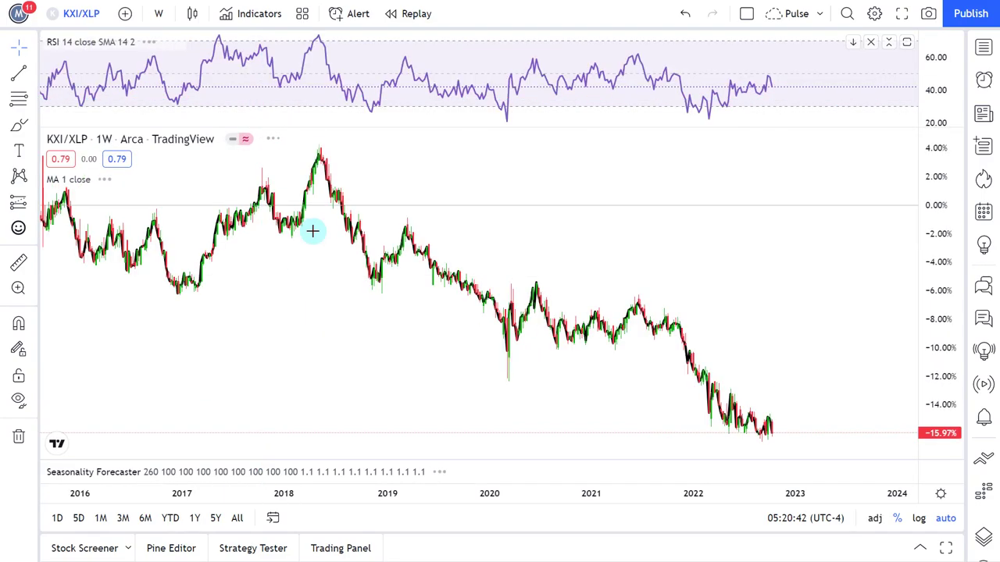
# Step: Examine the KXI/XLP ratio's weekly trend over its full history and over the most recent years
pyautogui.scroll(-5, 309, 251)
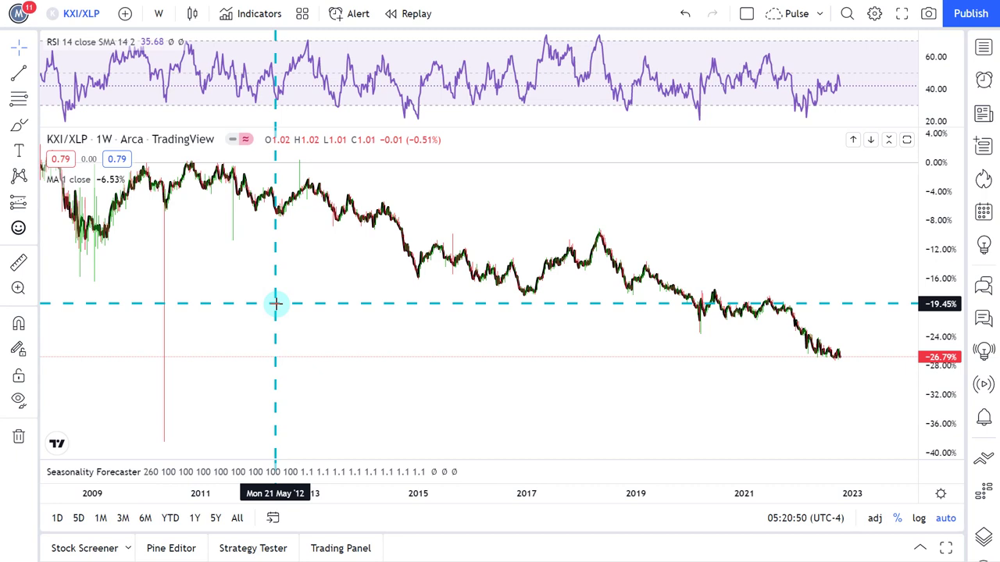
pyautogui.scroll(3, 275, 303)
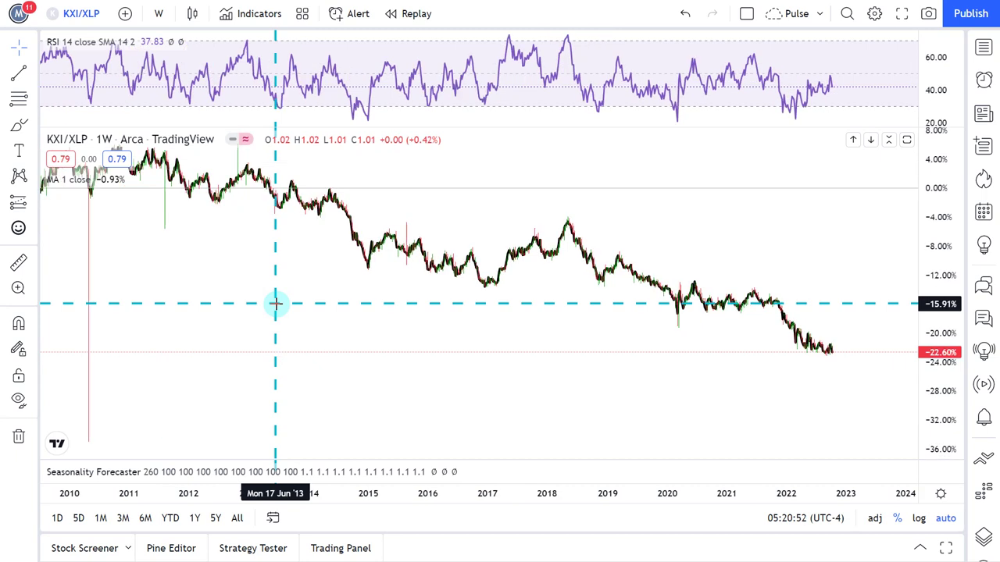
pyautogui.scroll(2, 449, 354)
pyautogui.scroll(3, 449, 353)
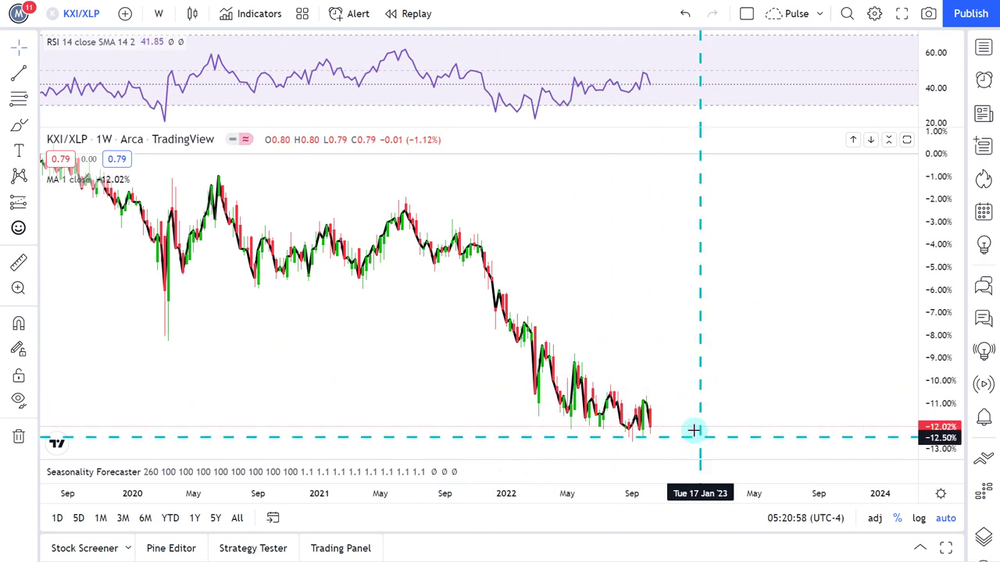
pyautogui.scroll(-2, 586, 353)
pyautogui.scroll(-2, 591, 351)
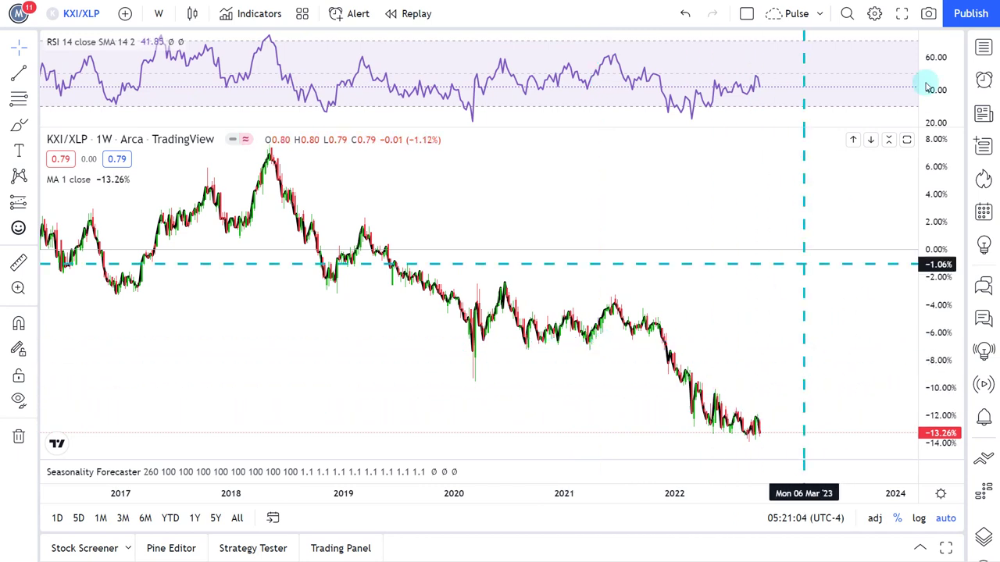
# Step: Set the KXI/XLP timeframe to 1 day and examine the Seasonality Forecaster with the RSI pane collapsed
pyautogui.click(158, 18)
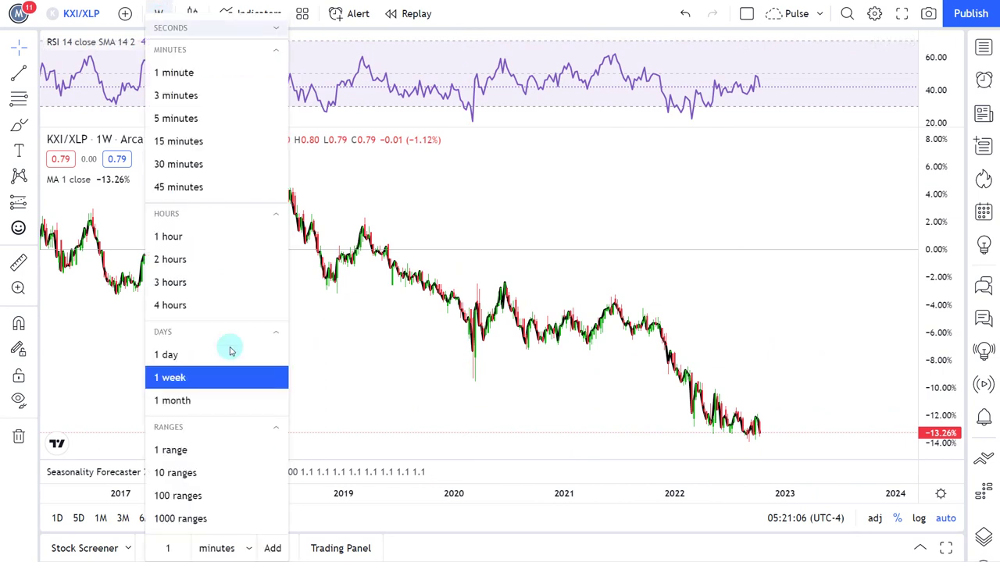
pyautogui.click(214, 350)
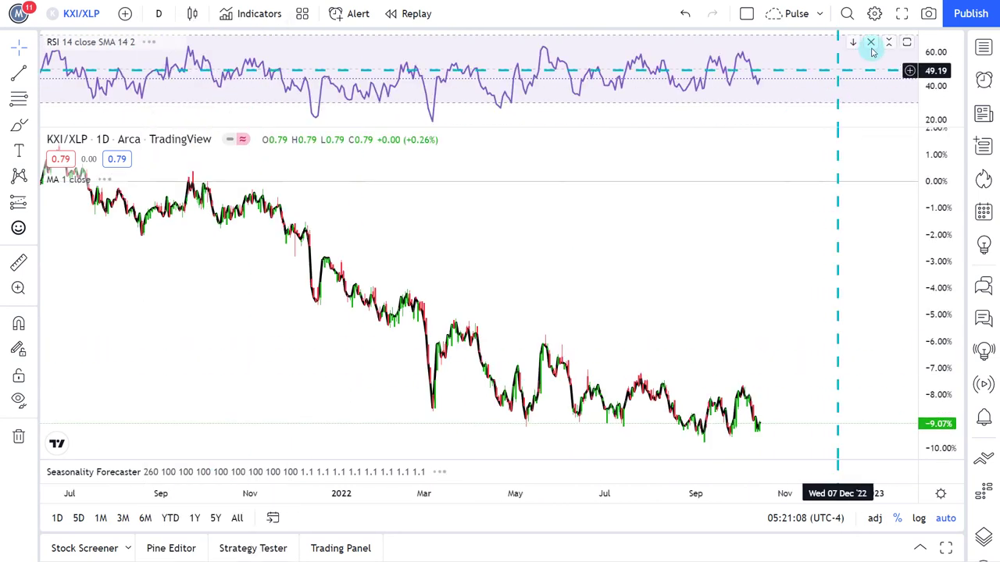
pyautogui.click(887, 141)
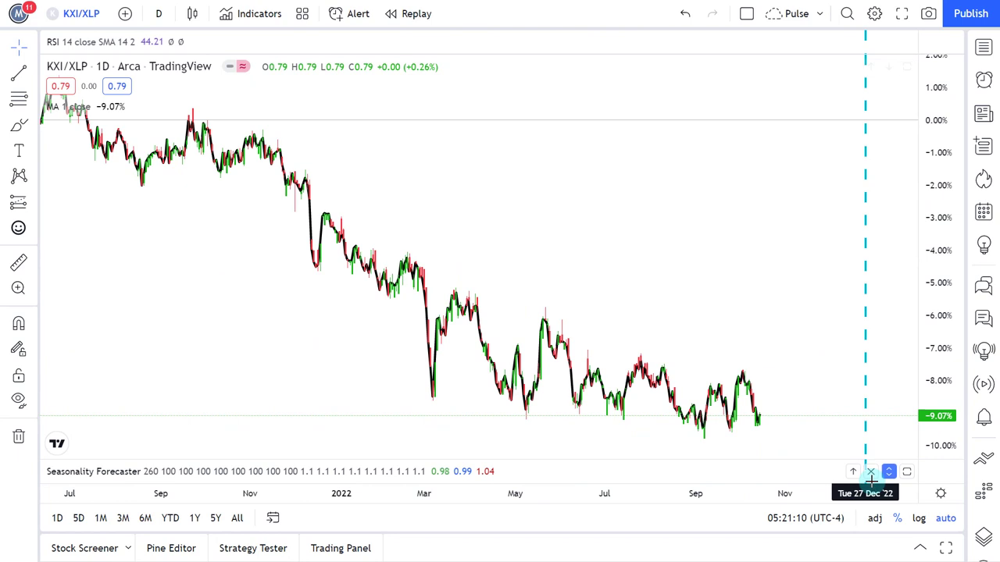
pyautogui.click(887, 474)
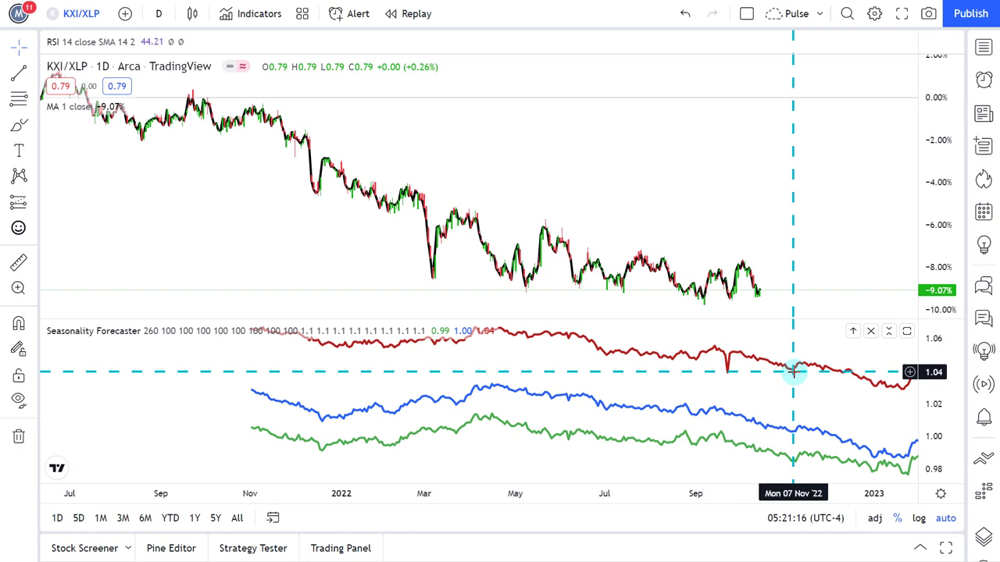
pyautogui.click(890, 332)
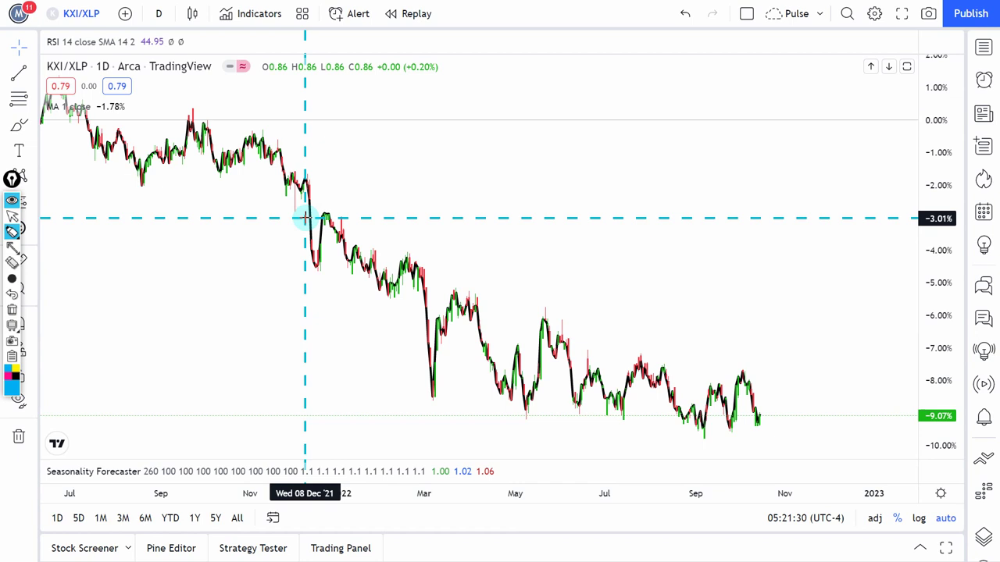
# Step: Highlight KXI/XLP's decline from November 2021 in pink and the base since May 2022 in yellow, with a blue upward arrow, and clear the annotations
pyautogui.moveTo(256, 135)
pyautogui.mouseDown()
pyautogui.moveTo(479, 357)
pyautogui.moveTo(525, 386)
pyautogui.mouseUp()
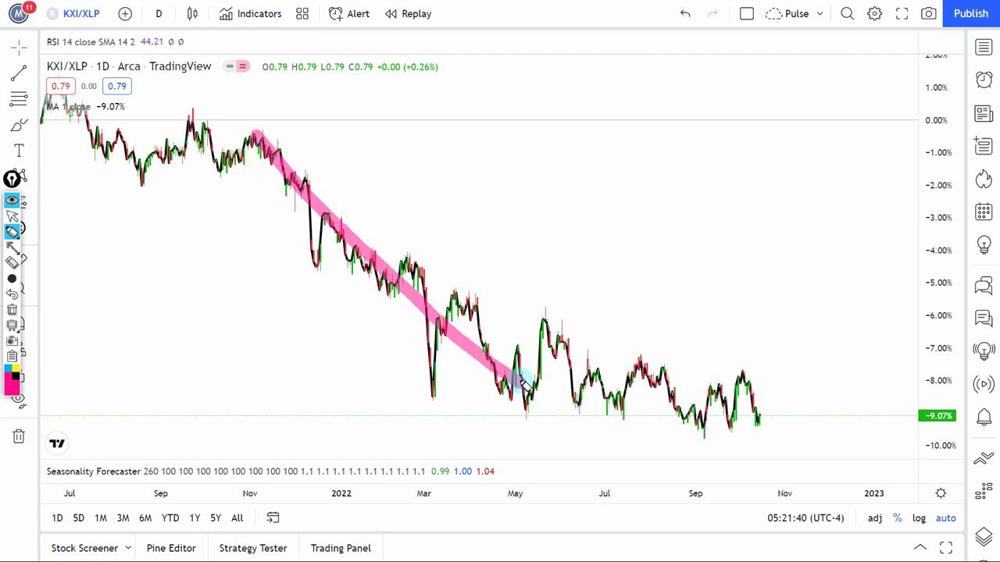
pyautogui.press('y')
pyautogui.moveTo(502, 394)
pyautogui.mouseDown()
pyautogui.moveTo(794, 406)
pyautogui.moveTo(535, 397)
pyautogui.moveTo(817, 397)
pyautogui.mouseUp()
pyautogui.moveTo(539, 404); pyautogui.dragTo(812, 408)
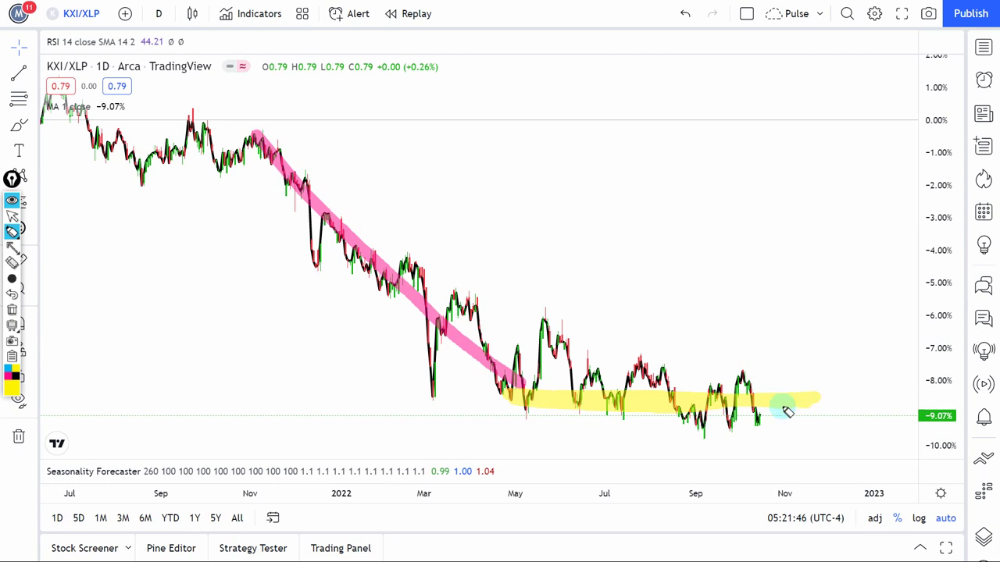
pyautogui.moveTo(737, 287)
pyautogui.mouseDown()
pyautogui.moveTo(803, 101)
pyautogui.moveTo(724, 174)
pyautogui.moveTo(804, 107)
pyautogui.moveTo(843, 235)
pyautogui.mouseUp()
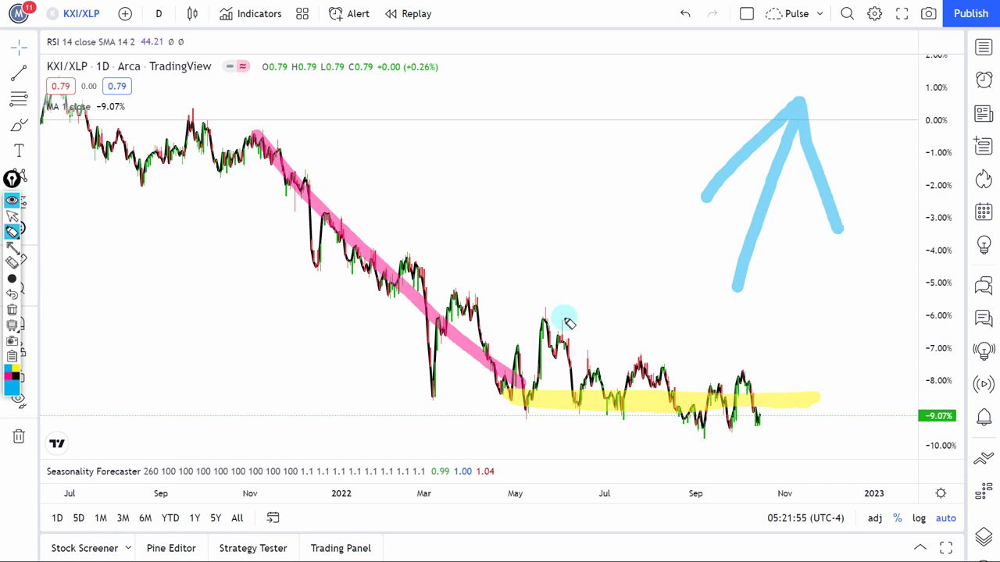
pyautogui.press('Escape')
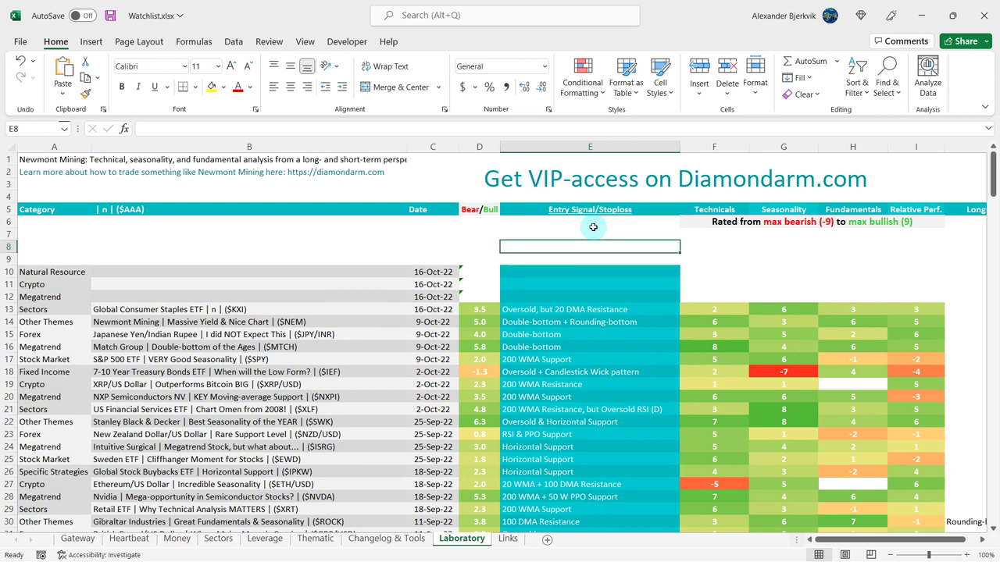
# Step: Switch to the weekly TradingView chart of KXI and change the symbol to PG
pyautogui.click(592, 226)
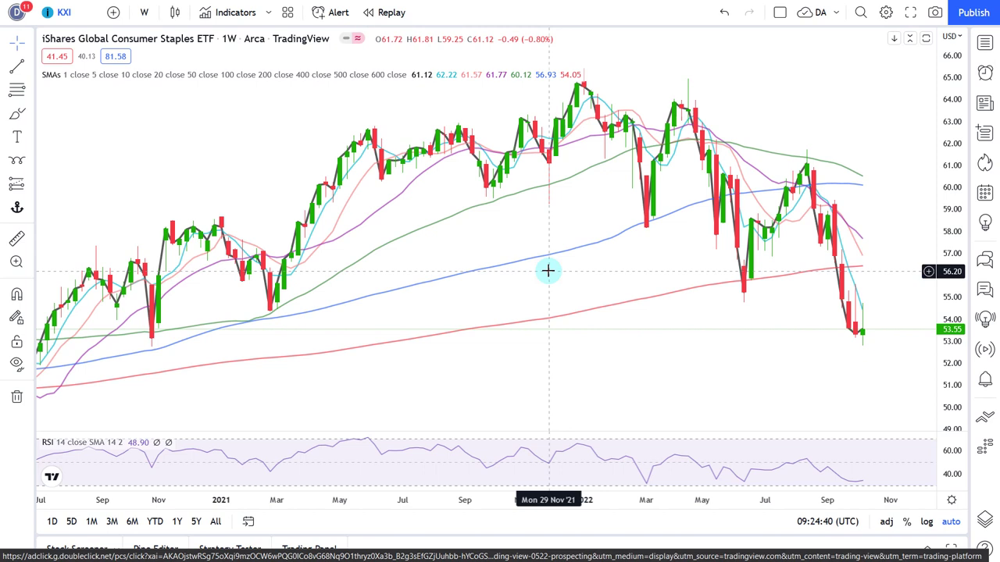
pyautogui.write('PG')
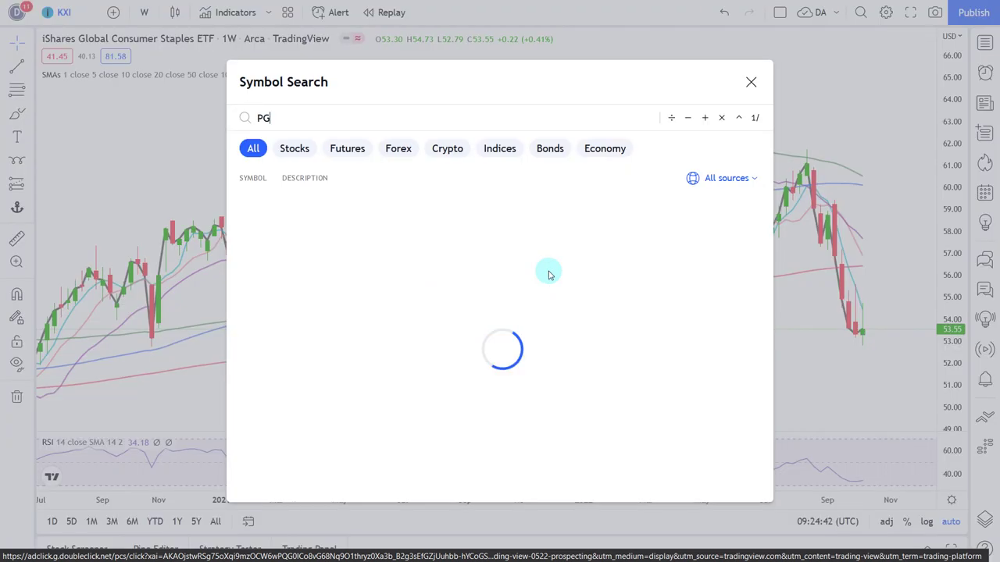
pyautogui.press('Return')
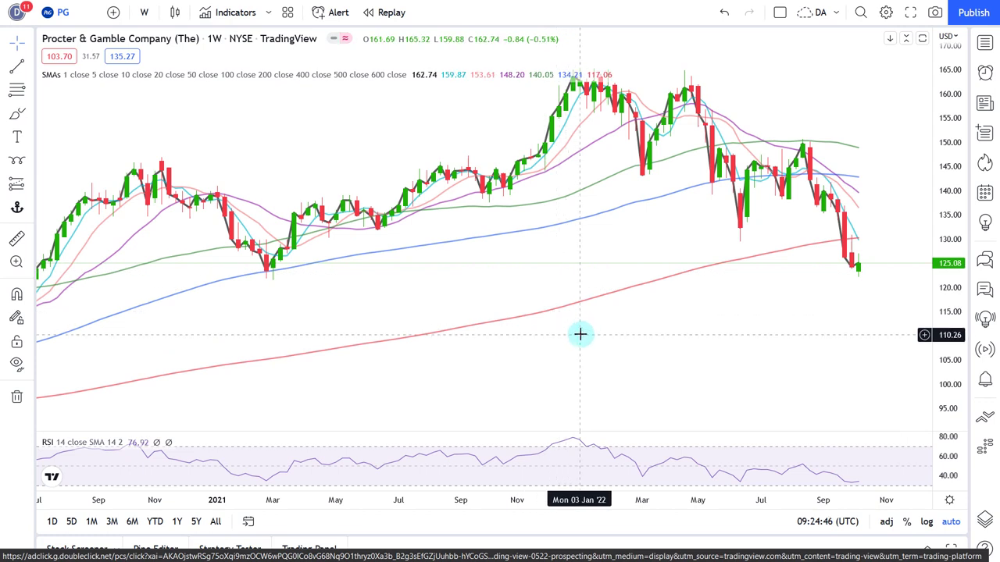
# Step: Connect PG's early 2021 low to the October 2022 price with a horizontal blue double-headed arrow, and clear the annotation
pyautogui.scroll(-4, 580, 335)
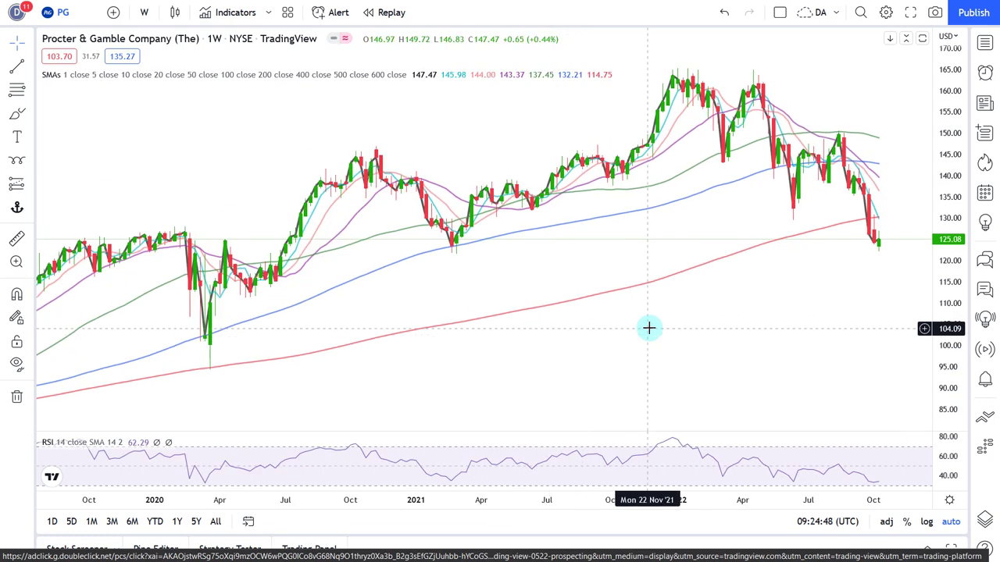
pyautogui.scroll(-2, 648, 328)
pyautogui.scroll(2, 674, 245)
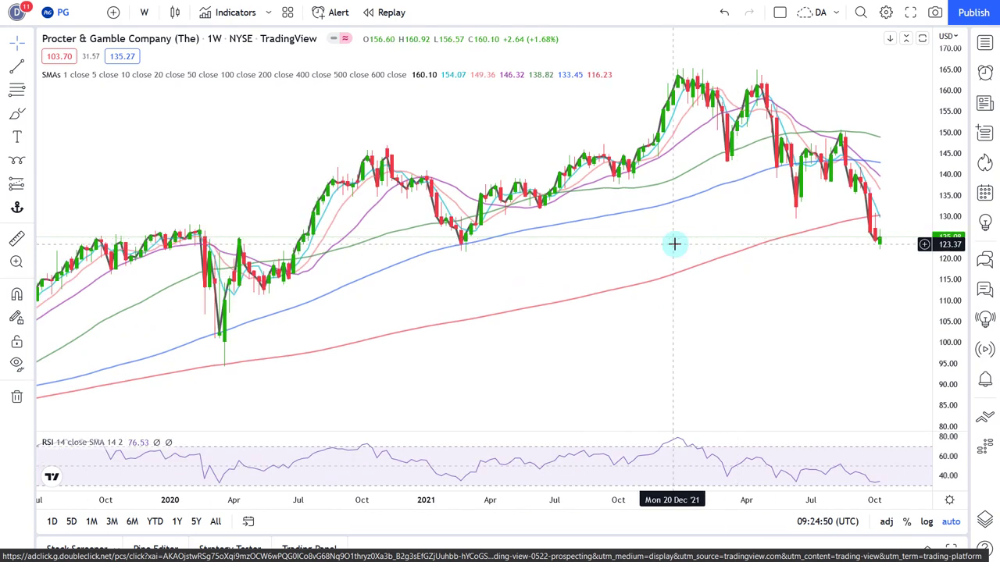
pyautogui.hotkey('ctrl', 'shift', 'p')
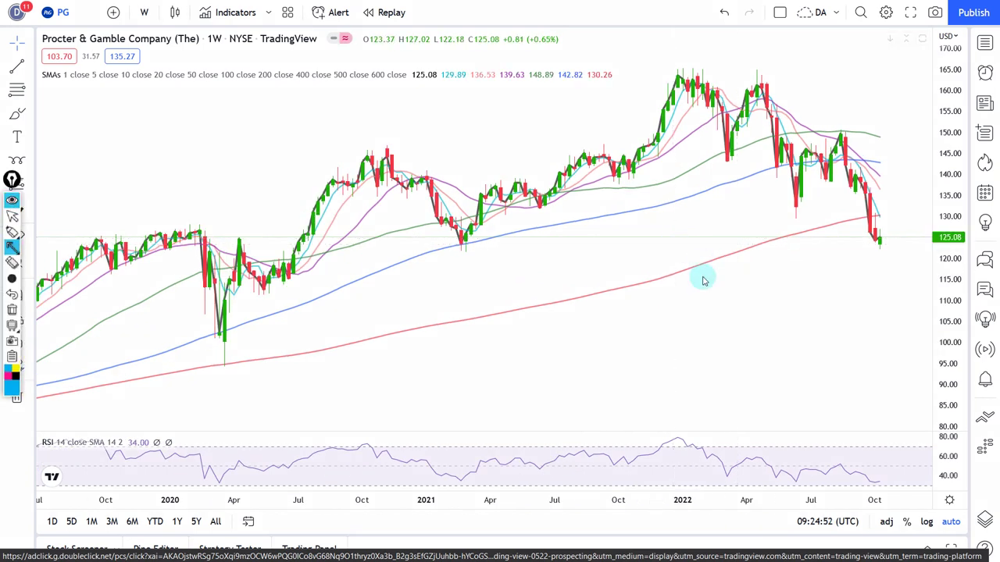
pyautogui.moveTo(676, 248)
pyautogui.mouseDown()
pyautogui.moveTo(482, 248)
pyautogui.moveTo(863, 245)
pyautogui.mouseUp()
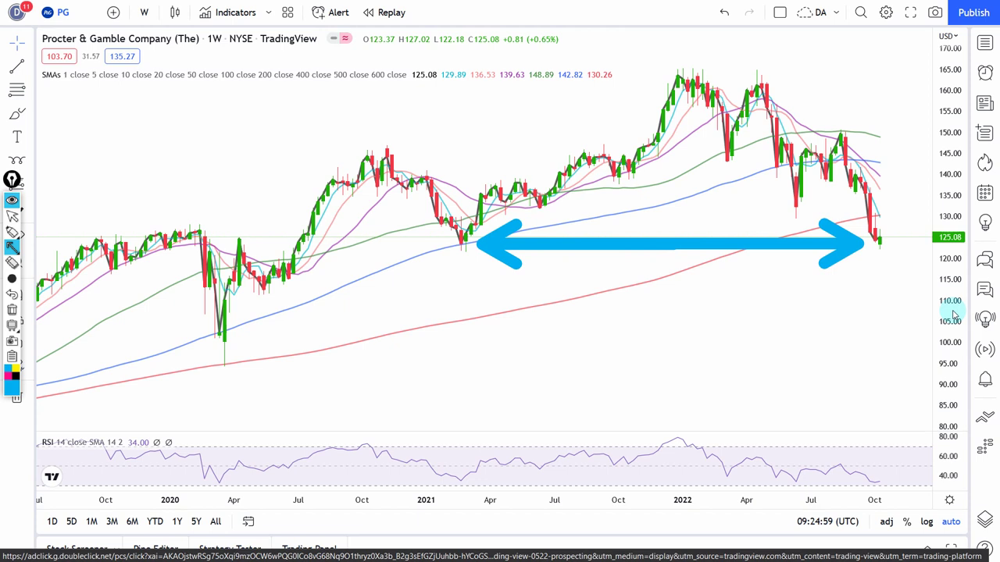
pyautogui.hotkey('ctrl', 'shift', 'p')
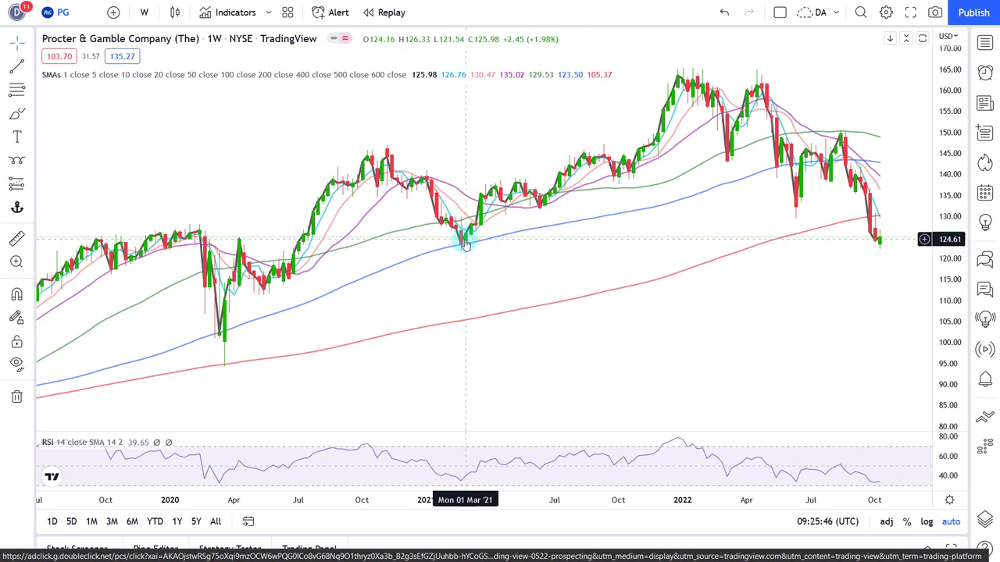
# Step: Set the PG chart's timeframe to 1 day and bring the August to October 2022 candles into closer view
pyautogui.click(141, 12)
pyautogui.click(181, 420)
pyautogui.scroll(5, 467, 311)
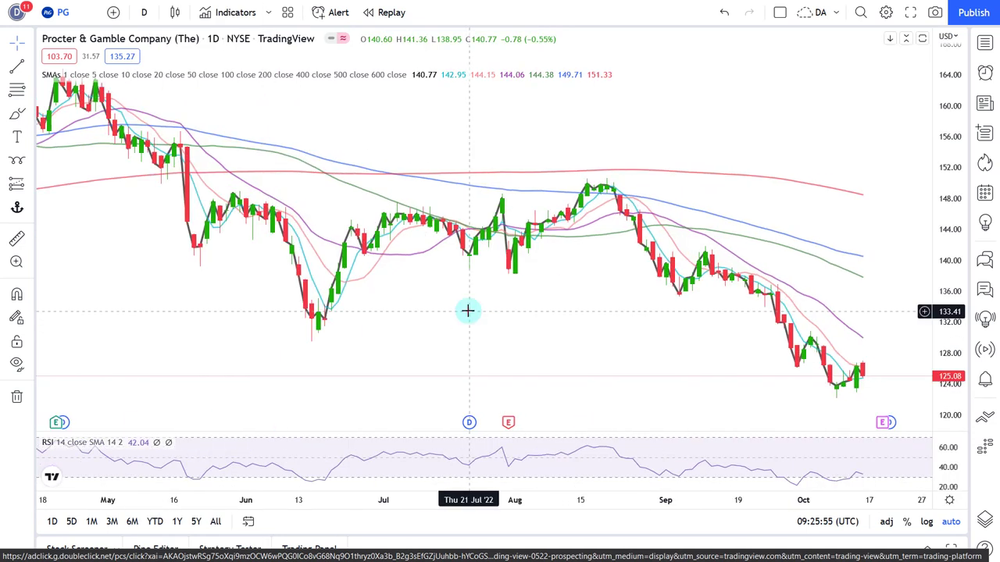
pyautogui.scroll(2, 467, 311)
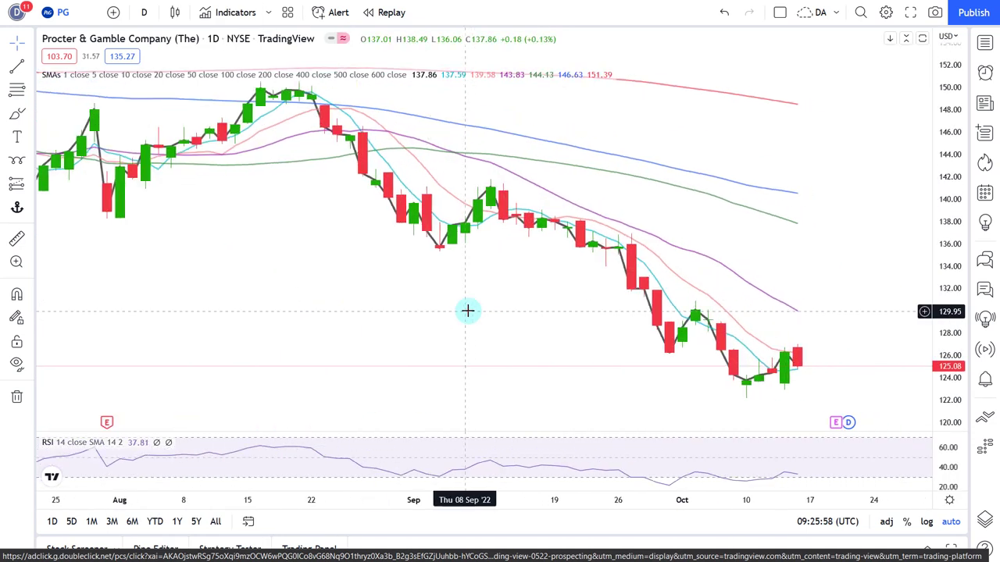
# Step: Mark PG's latest October candle and its three mid- to late-September highs with pink downward arrows, and clear the annotations
pyautogui.hotkey('ctrl', 'shift', '1')
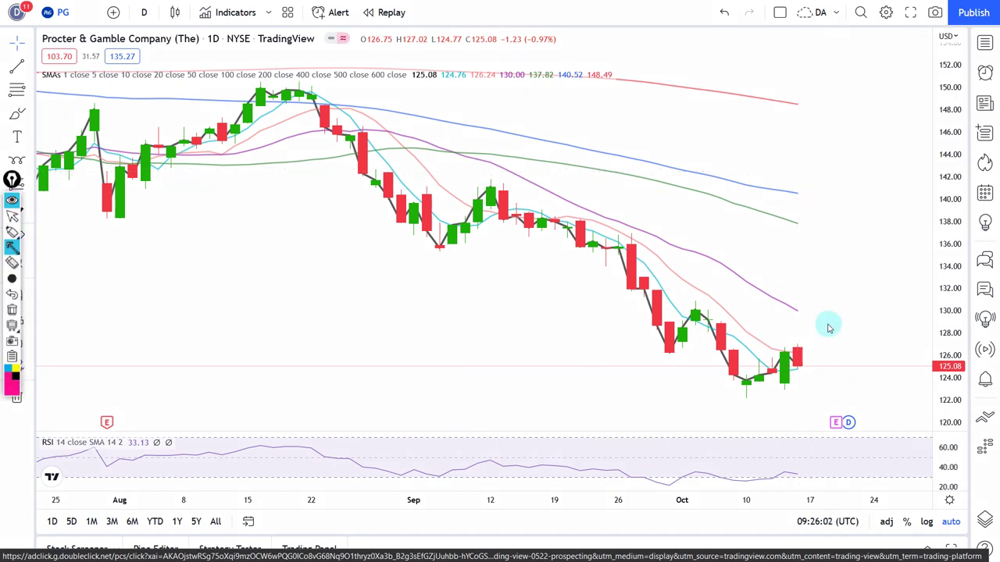
pyautogui.moveTo(810, 257); pyautogui.dragTo(797, 342)
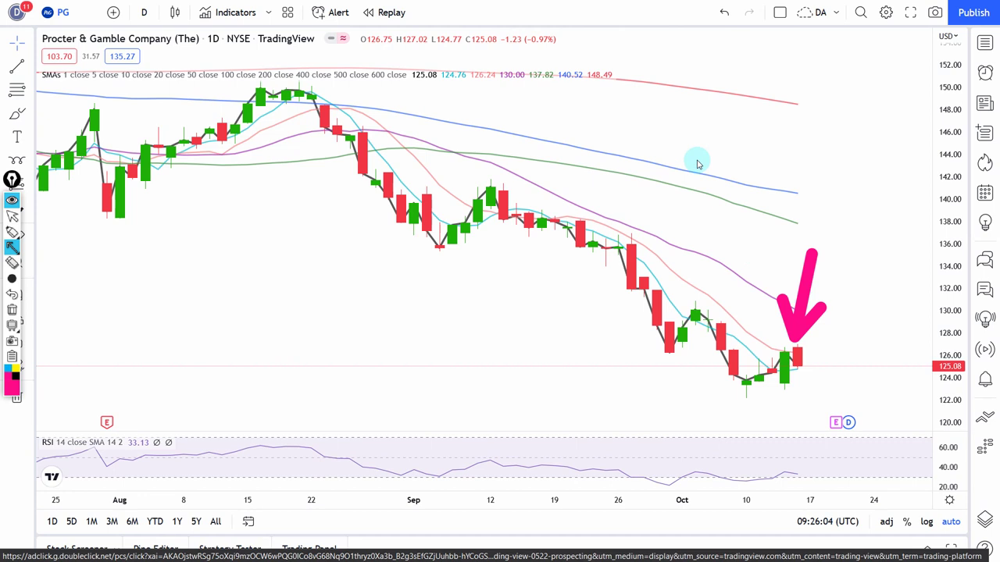
pyautogui.moveTo(699, 163); pyautogui.dragTo(637, 231)
pyautogui.moveTo(614, 142); pyautogui.dragTo(584, 209)
pyautogui.moveTo(541, 137); pyautogui.dragTo(549, 212)
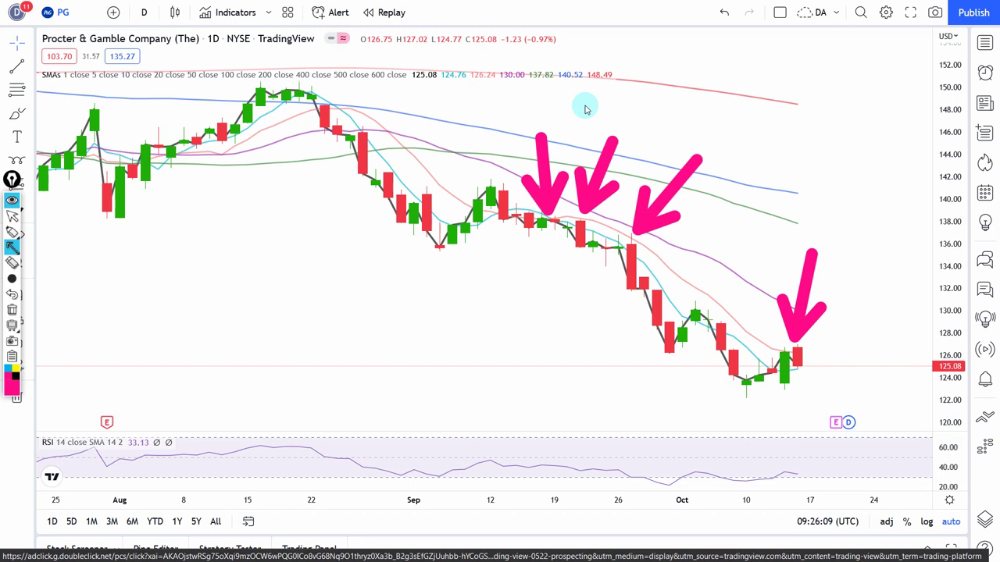
pyautogui.press('Escape')
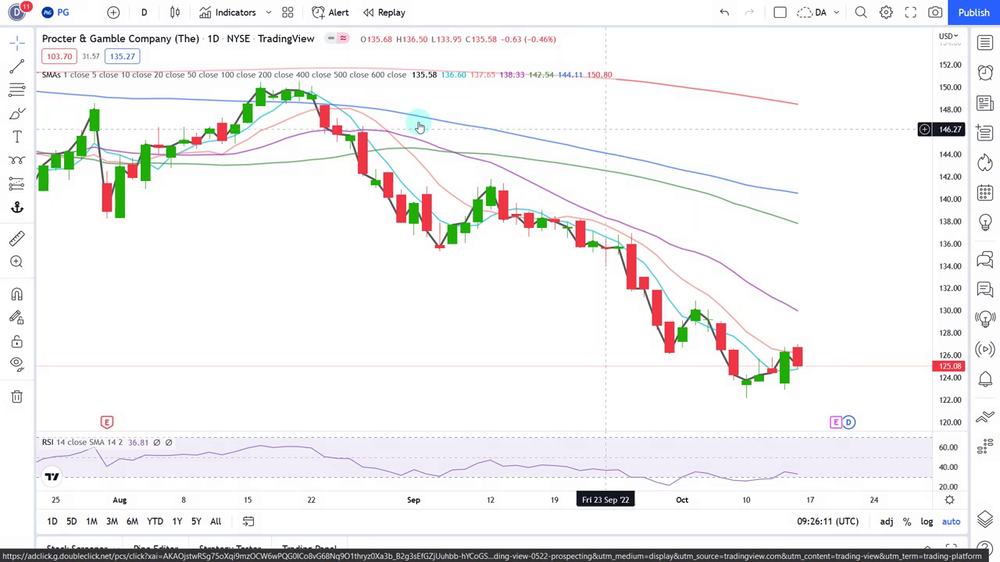
pyautogui.press('Escape')
pyautogui.press('F11')
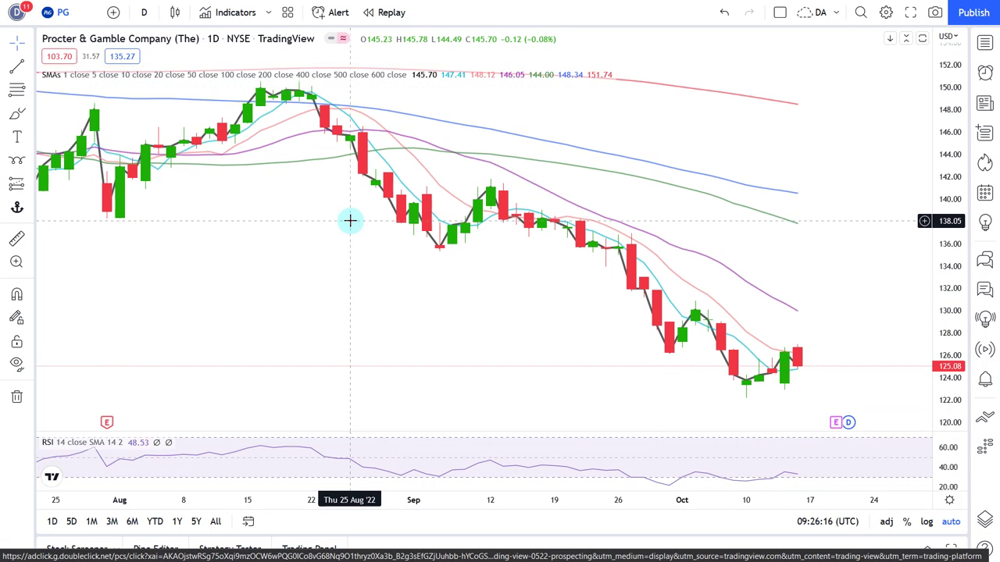
# Step: Set the PG timeframe to 1 week and switch the chart to KO
pyautogui.click(145, 12)
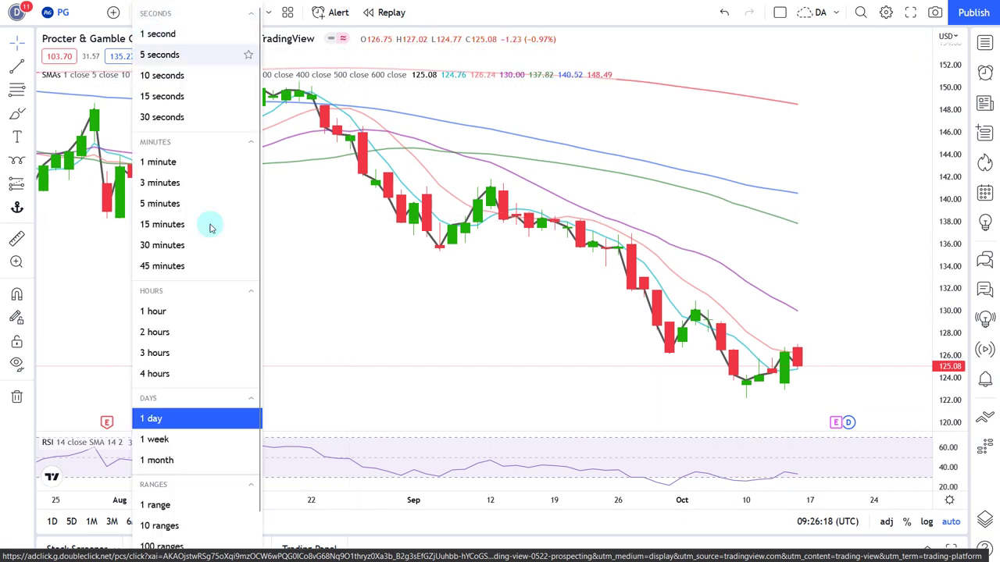
pyautogui.click(196, 439)
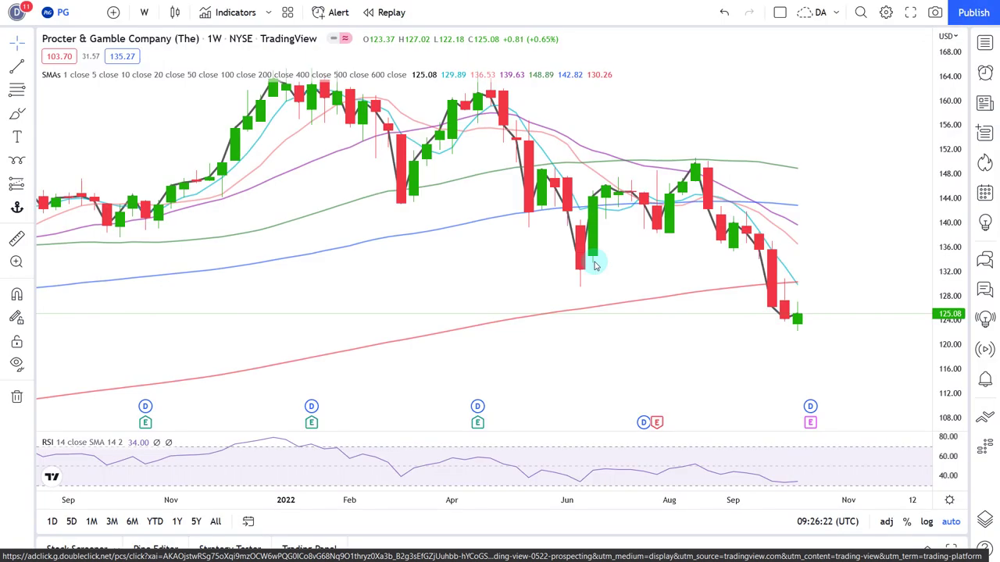
pyautogui.press('space')
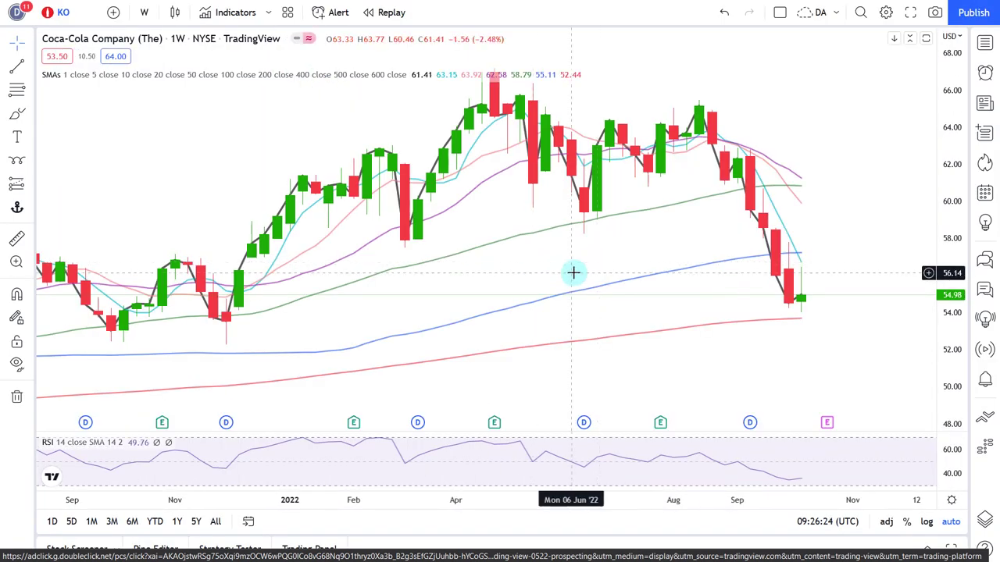
# Step: Point blue upward arrows at KO's mid-2020, late 2020 and early 2021 lows along the lower red moving average
pyautogui.scroll(-1, 428, 260)
pyautogui.scroll(-1, 428, 260)
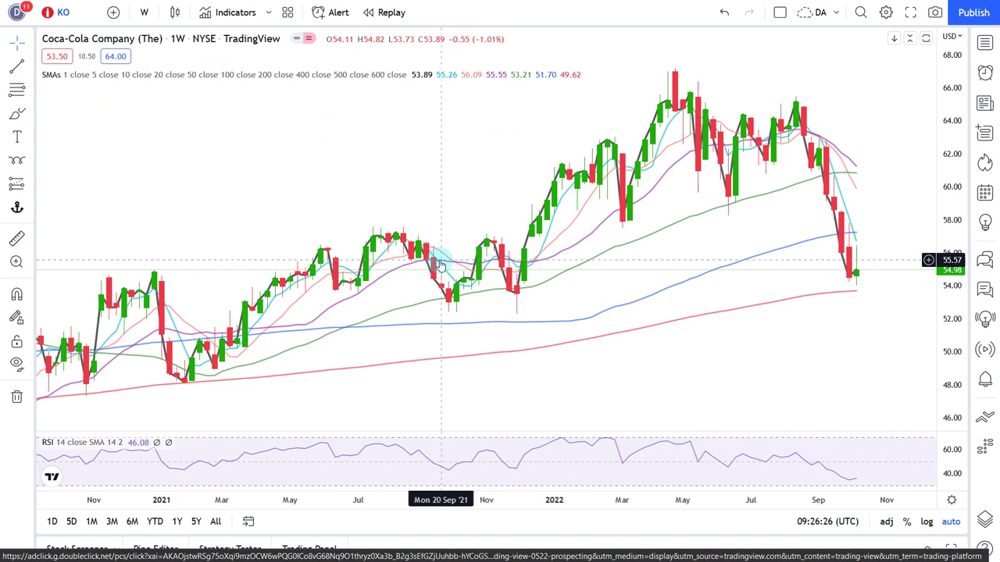
pyautogui.scroll(-1, 443, 268)
pyautogui.scroll(1, 492, 357)
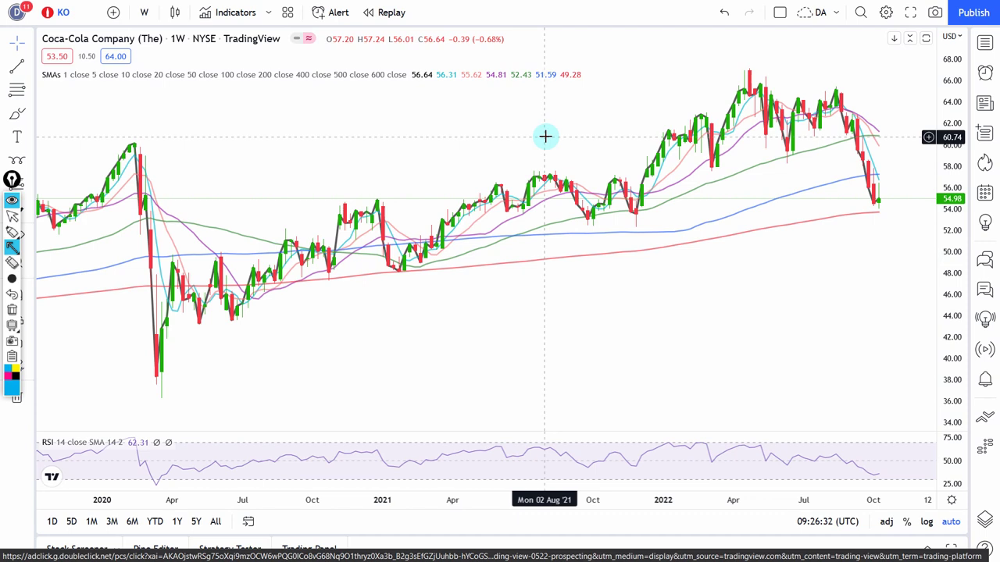
pyautogui.moveTo(297, 428); pyautogui.dragTo(265, 310)
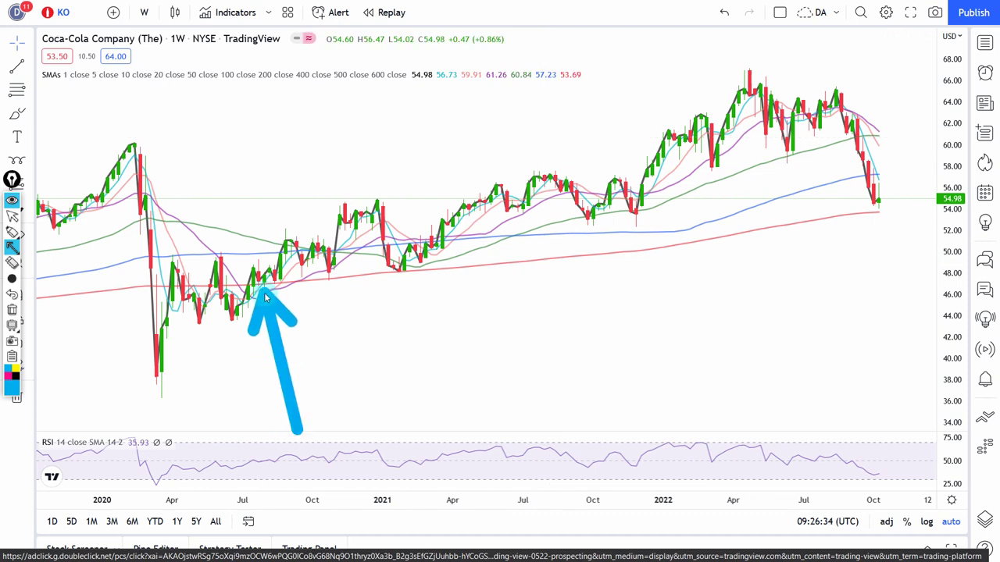
pyautogui.moveTo(361, 402); pyautogui.dragTo(330, 289)
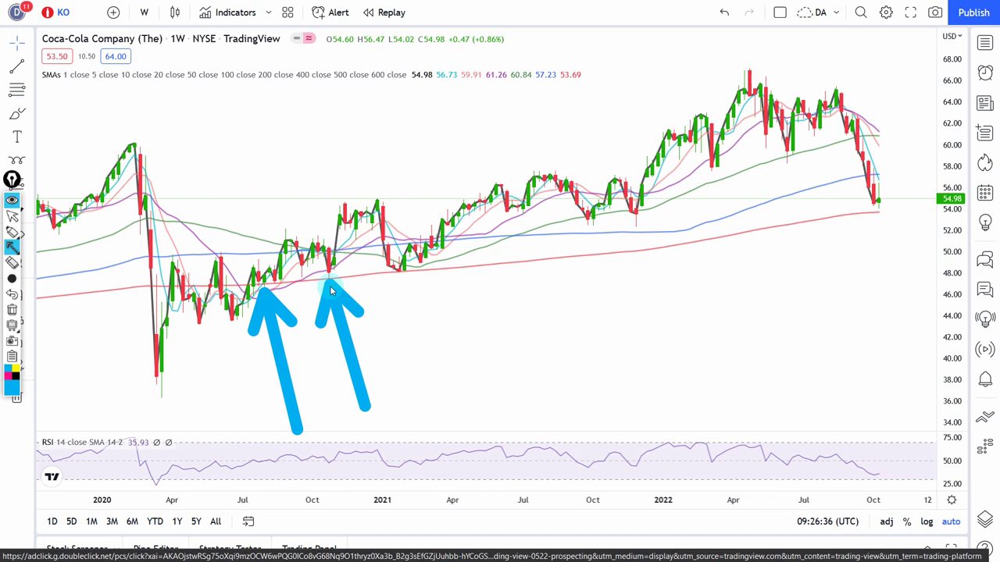
pyautogui.moveTo(464, 426)
pyautogui.mouseDown()
pyautogui.moveTo(404, 315)
pyautogui.moveTo(399, 275)
pyautogui.mouseUp()
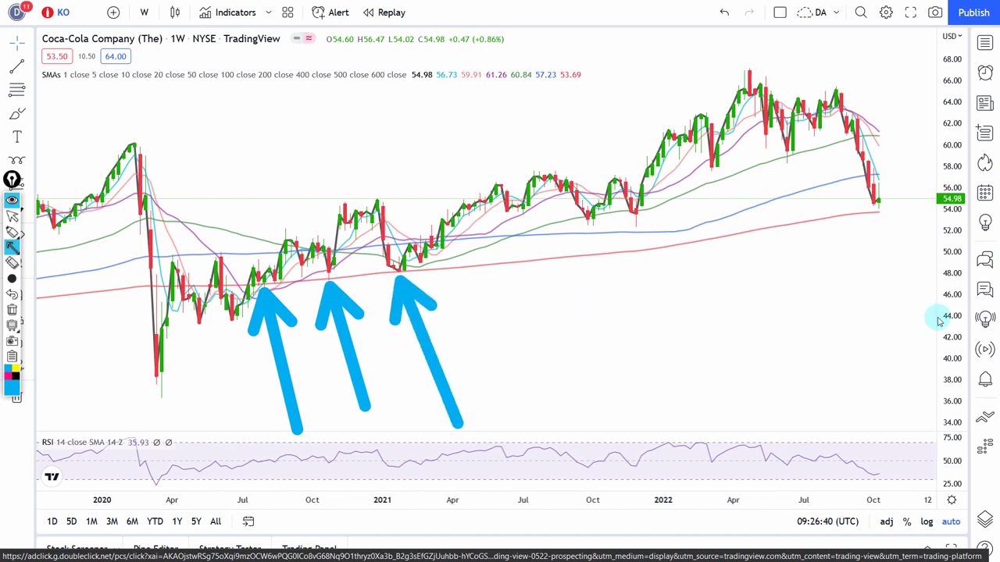
# Step: Point three blue arrows at KO's October 2022 price near the red moving average, and clear all annotations
pyautogui.moveTo(897, 336); pyautogui.dragTo(867, 224)
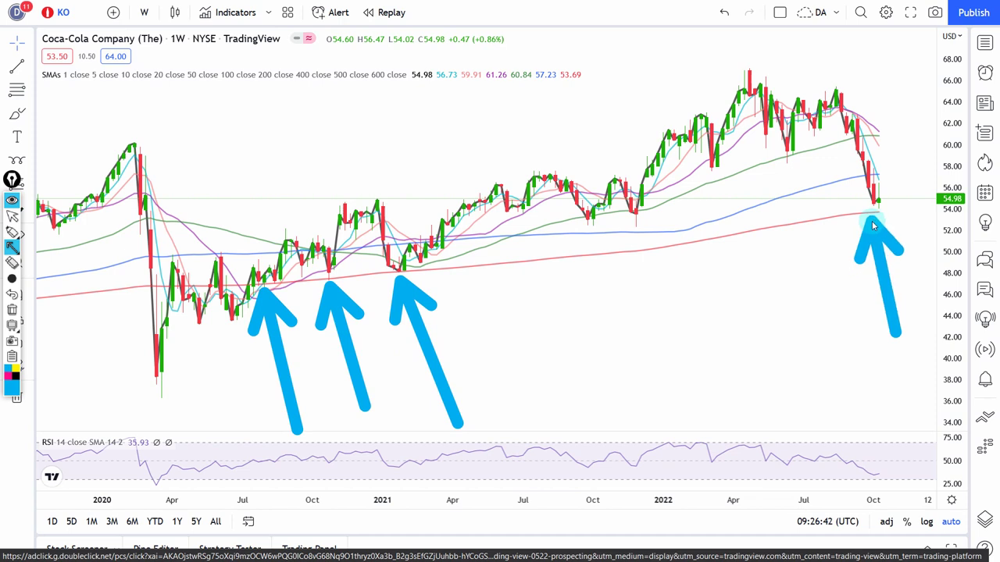
pyautogui.moveTo(924, 119); pyautogui.dragTo(892, 186)
pyautogui.moveTo(717, 180); pyautogui.dragTo(851, 208)
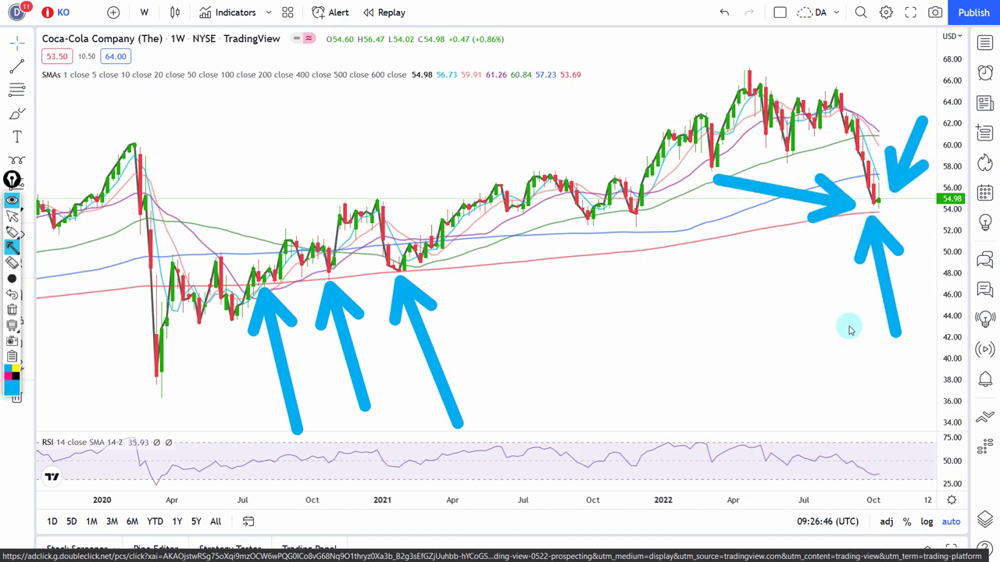
pyautogui.press('Escape')
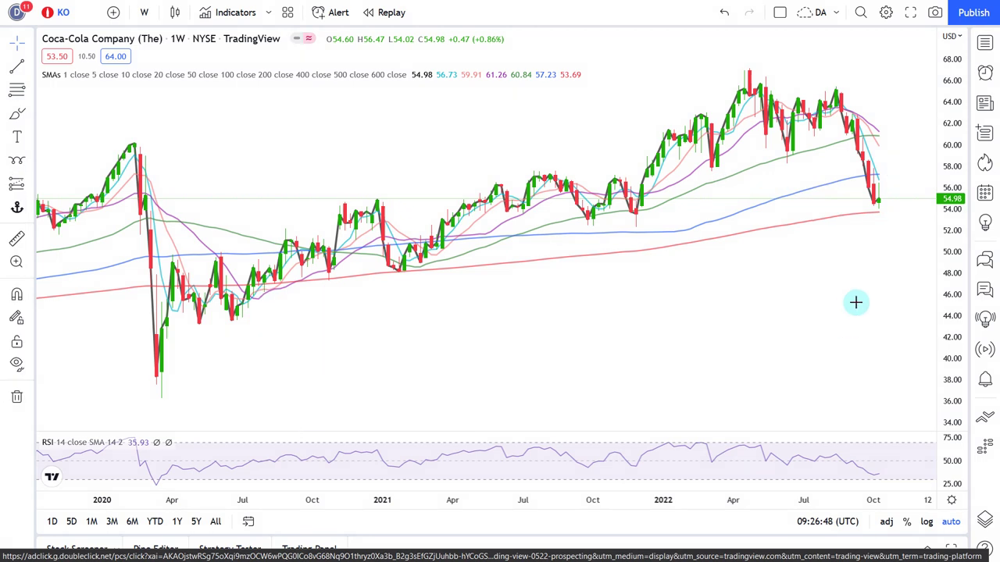
# Step: Inspect KO's recent weekly candles up close and set the timeframe to 1 day
pyautogui.scroll(5, 857, 302)
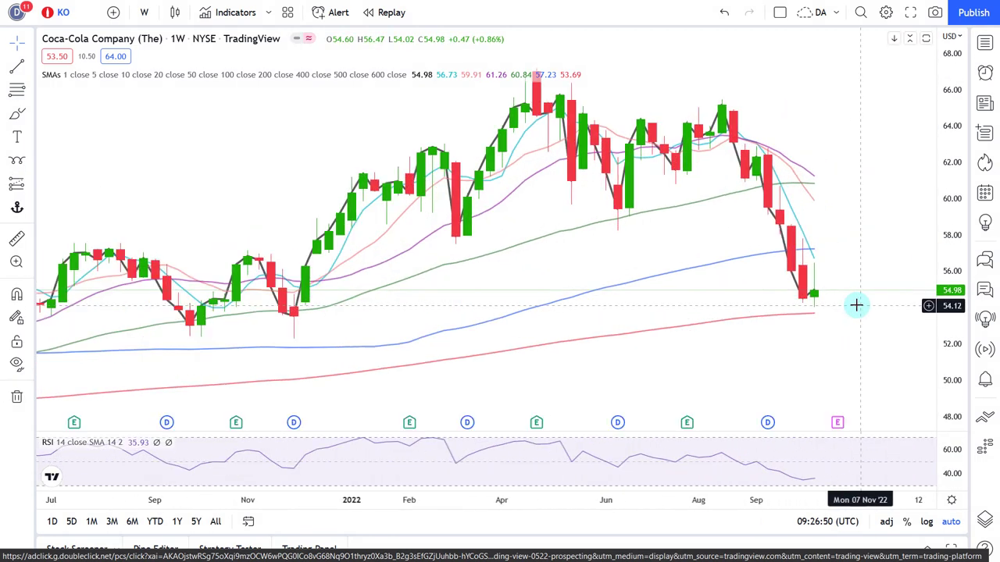
pyautogui.scroll(2, 838, 314)
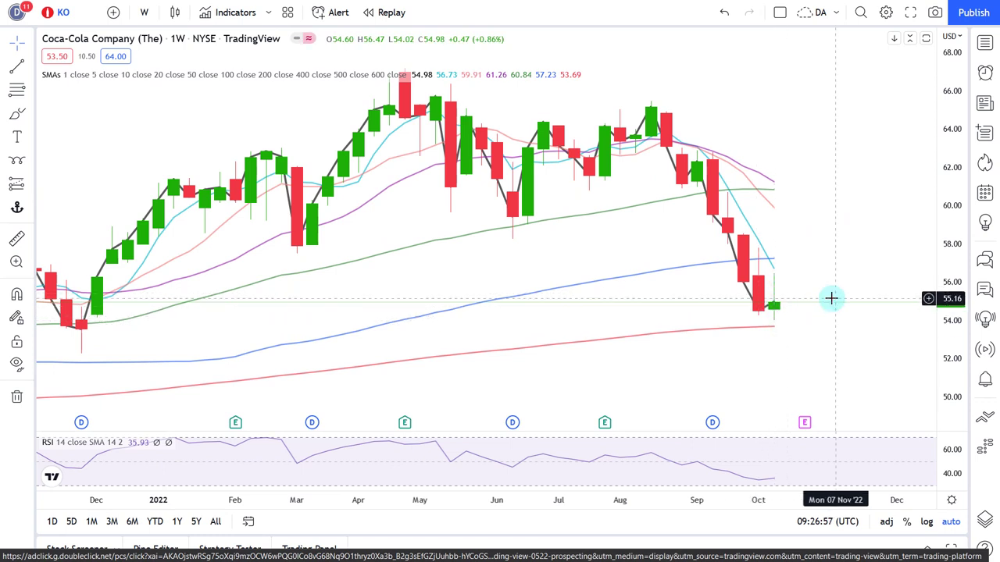
pyautogui.scroll(-2, 368, 163)
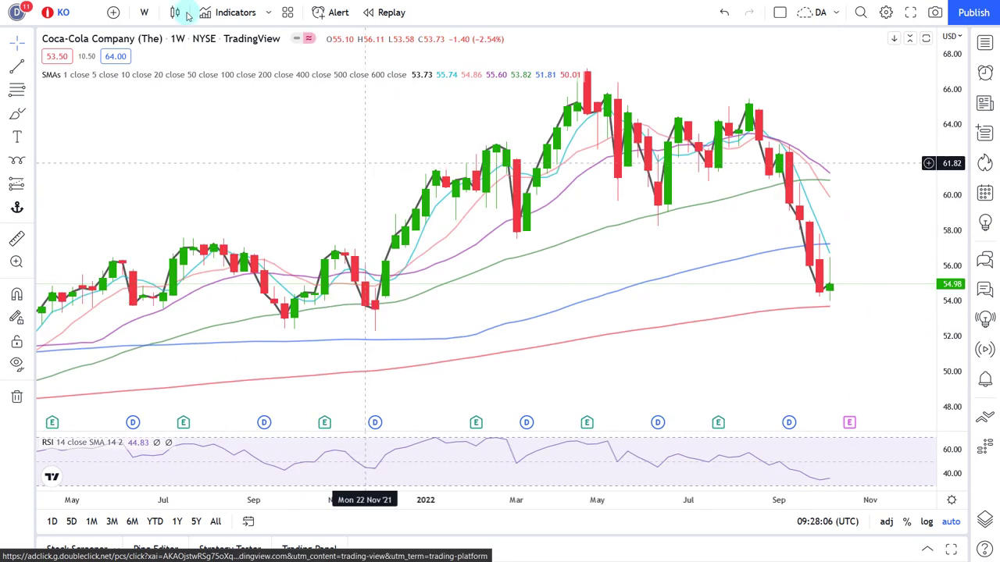
pyautogui.moveTo(180, 3)
pyautogui.click(150, 13)
pyautogui.hotkey('ctrl', 'w')
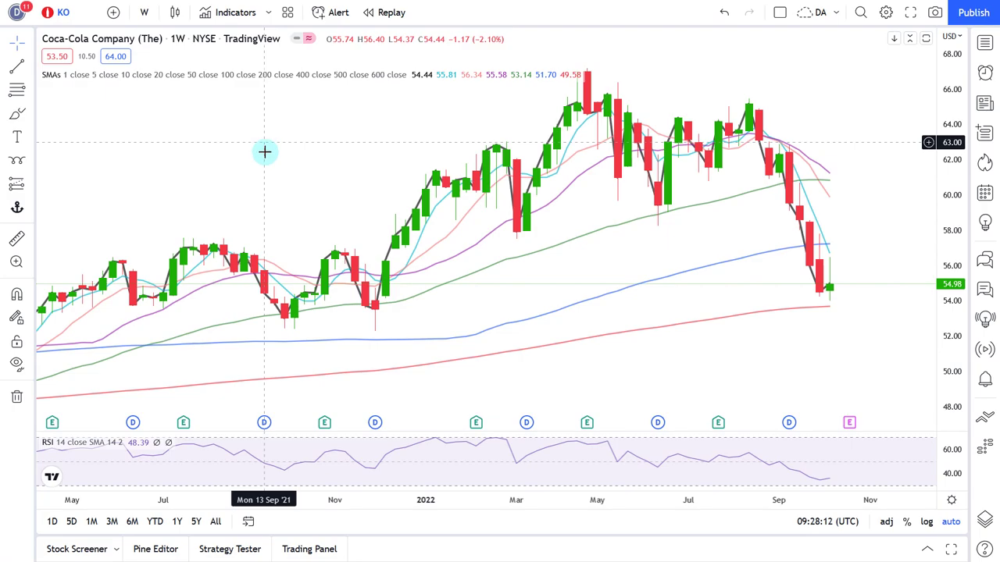
pyautogui.click(142, 13)
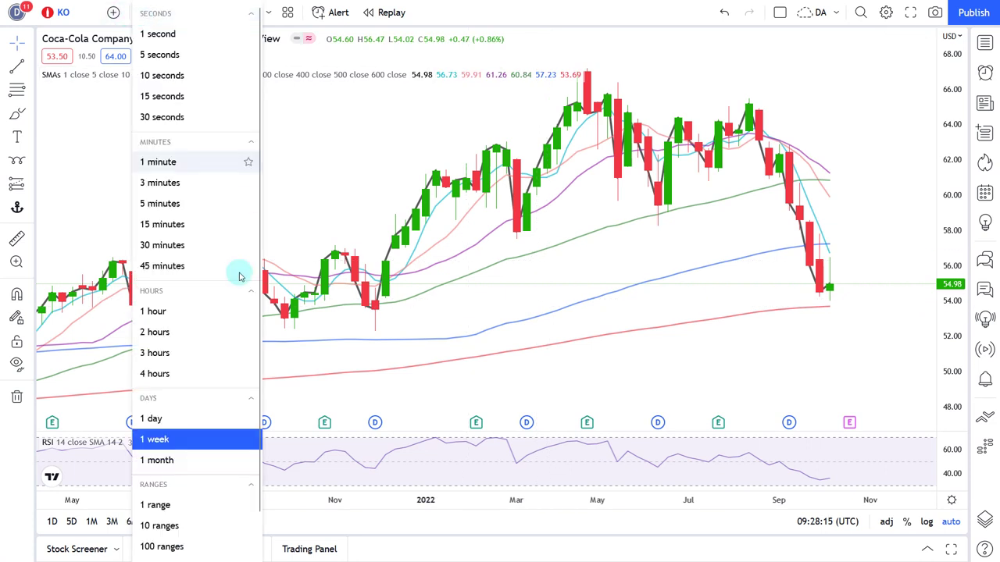
pyautogui.click(182, 414)
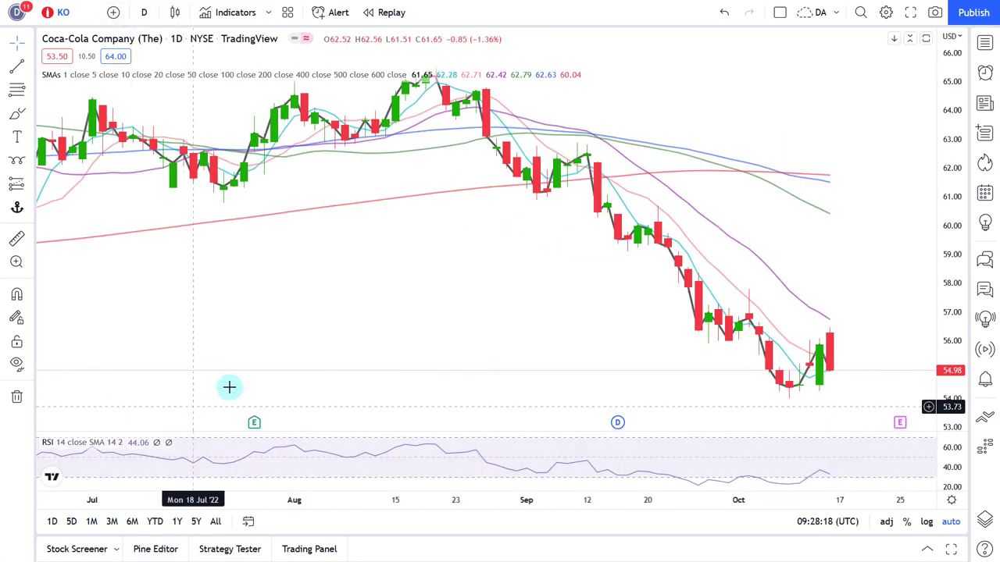
# Step: Examine KO's daily price action back to August 2021 and dismiss the advertisement
pyautogui.scroll(-2, 420, 326)
pyautogui.scroll(-2, 420, 327)
pyautogui.scroll(-2, 422, 327)
pyautogui.scroll(-6, 531, 388)
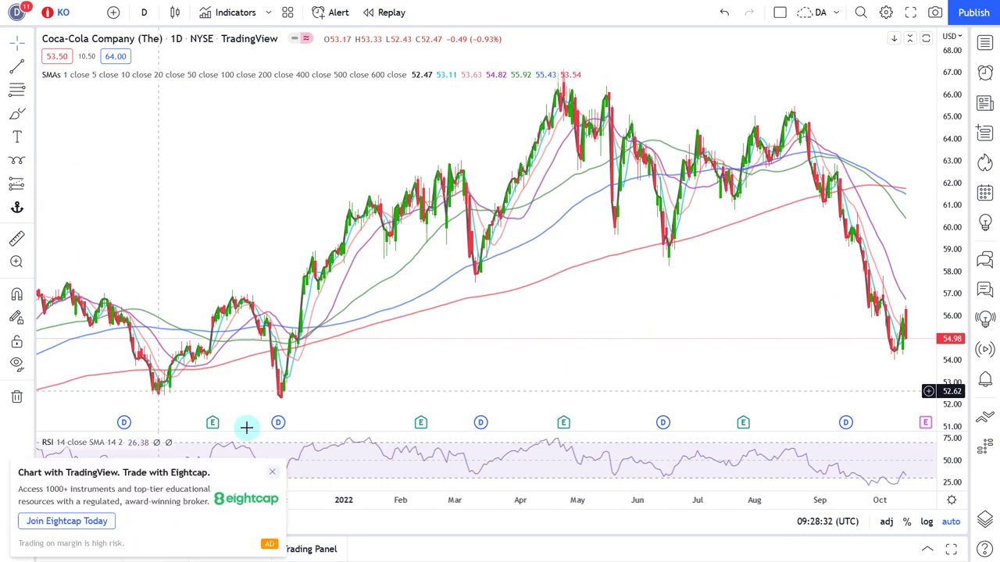
pyautogui.click(275, 471)
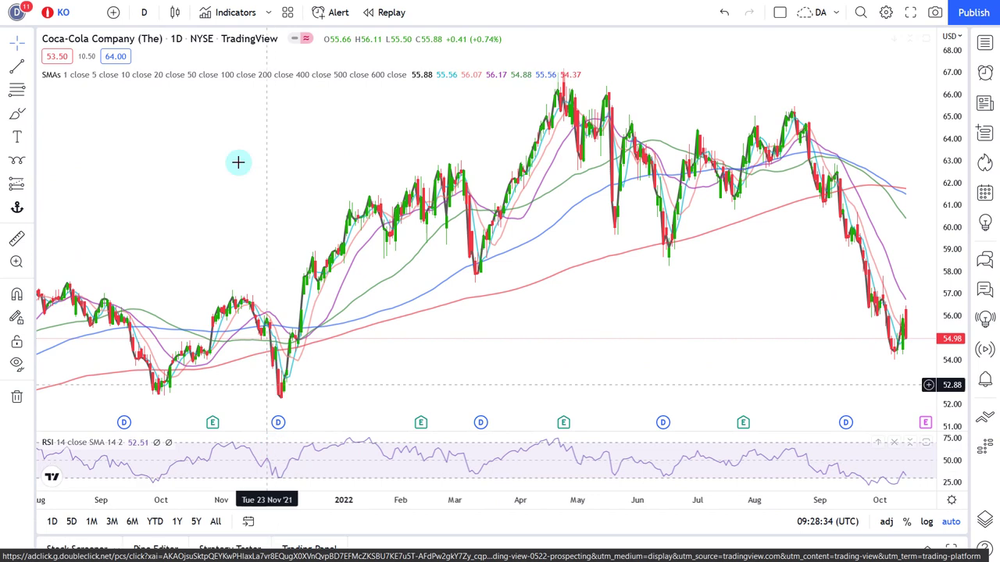
# Step: Switch from KO's daily chart to the weekly WMT chart, focused on 2021 and 2022
pyautogui.click(146, 13)
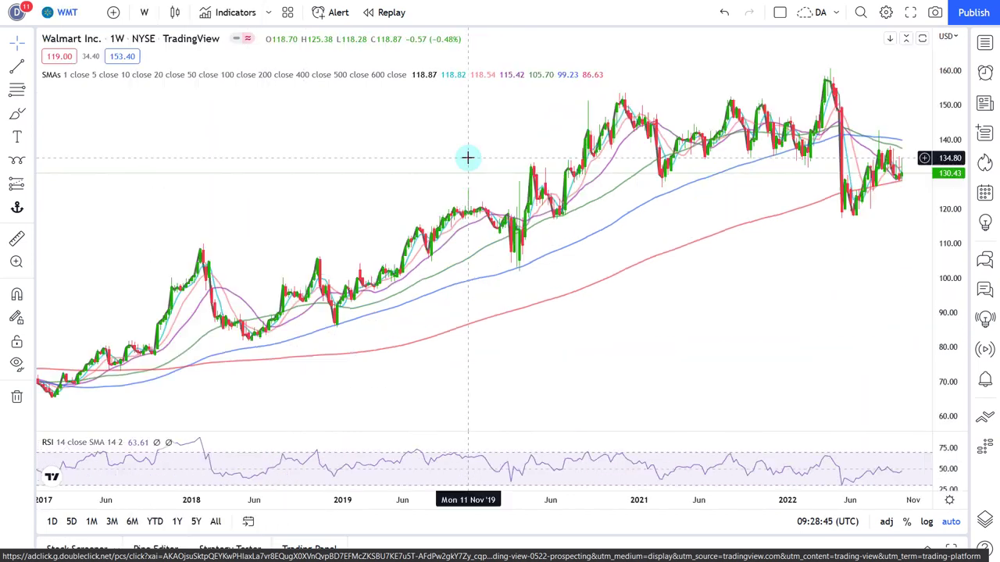
pyautogui.scroll(3, 473, 226)
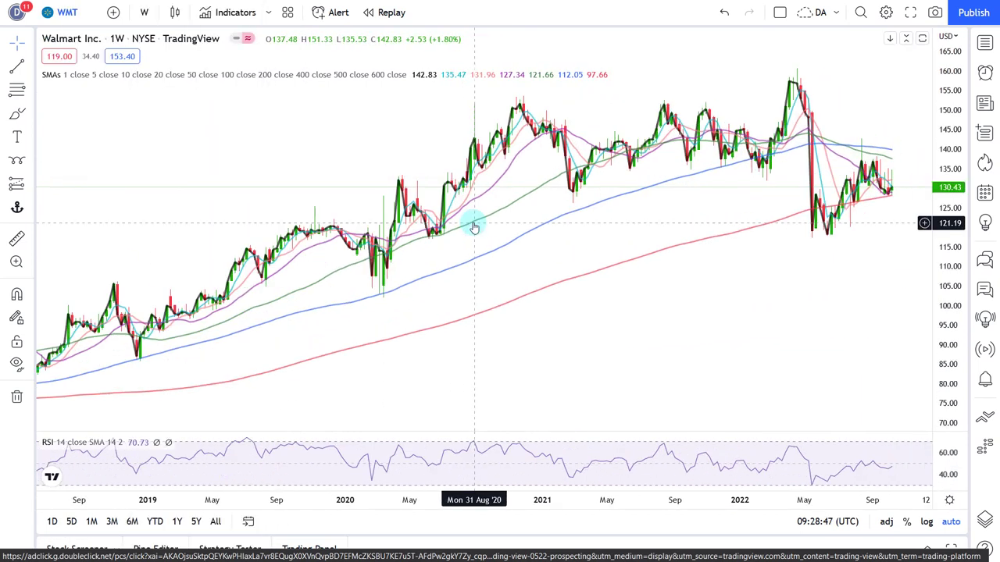
pyautogui.scroll(-2, 477, 227)
pyautogui.scroll(5, 497, 232)
pyautogui.hscroll(2, 721, 132)
# Step: Point blue arrows at WMT's July, August and October 2022 candles along the lower red moving average, and clear the annotations
pyautogui.hotkey('ctrl', 'shift', '1')
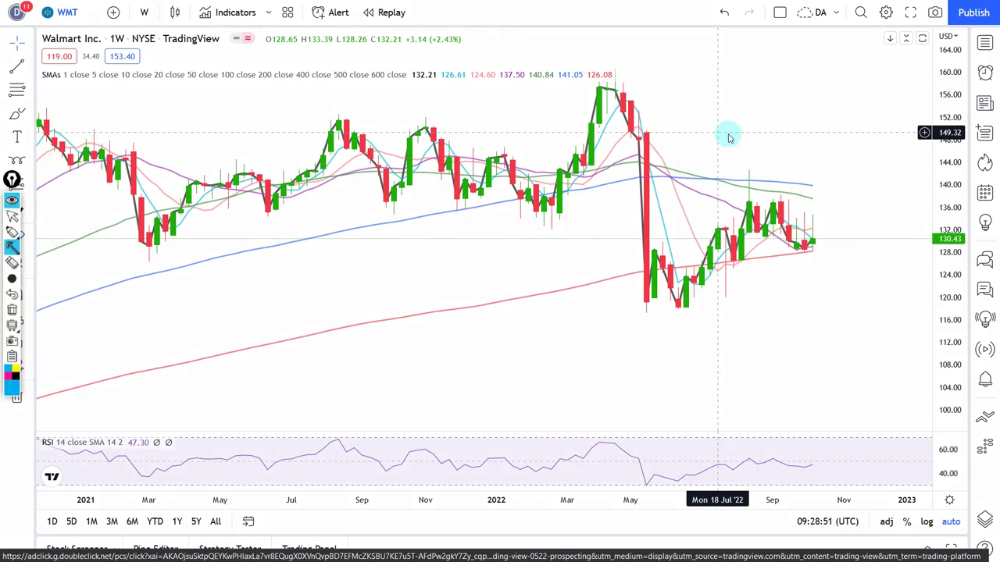
pyautogui.moveTo(824, 437); pyautogui.dragTo(712, 277)
pyautogui.moveTo(717, 319); pyautogui.dragTo(753, 291)
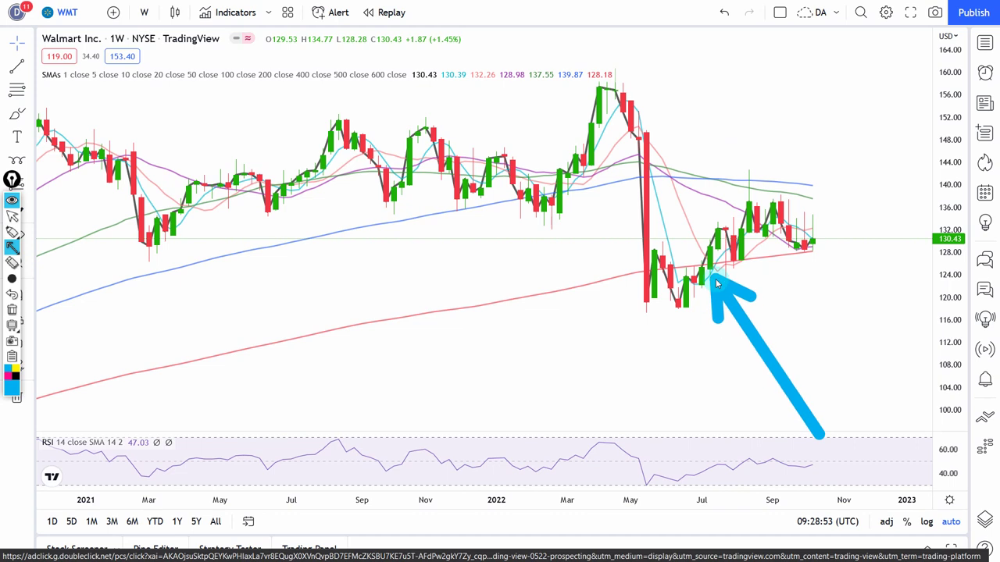
pyautogui.moveTo(891, 380); pyautogui.dragTo(808, 317)
pyautogui.moveTo(810, 348); pyautogui.dragTo(839, 314)
pyautogui.moveTo(843, 349); pyautogui.dragTo(787, 266)
pyautogui.moveTo(746, 271); pyautogui.dragTo(757, 306)
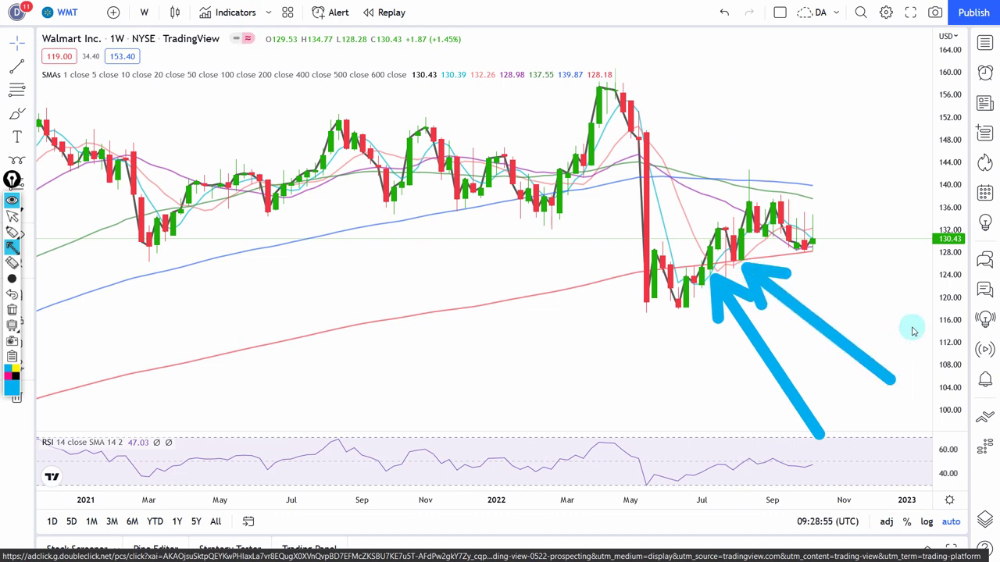
pyautogui.moveTo(913, 326); pyautogui.dragTo(814, 261)
pyautogui.moveTo(815, 261); pyautogui.dragTo(857, 263)
pyautogui.moveTo(829, 296); pyautogui.dragTo(814, 265)
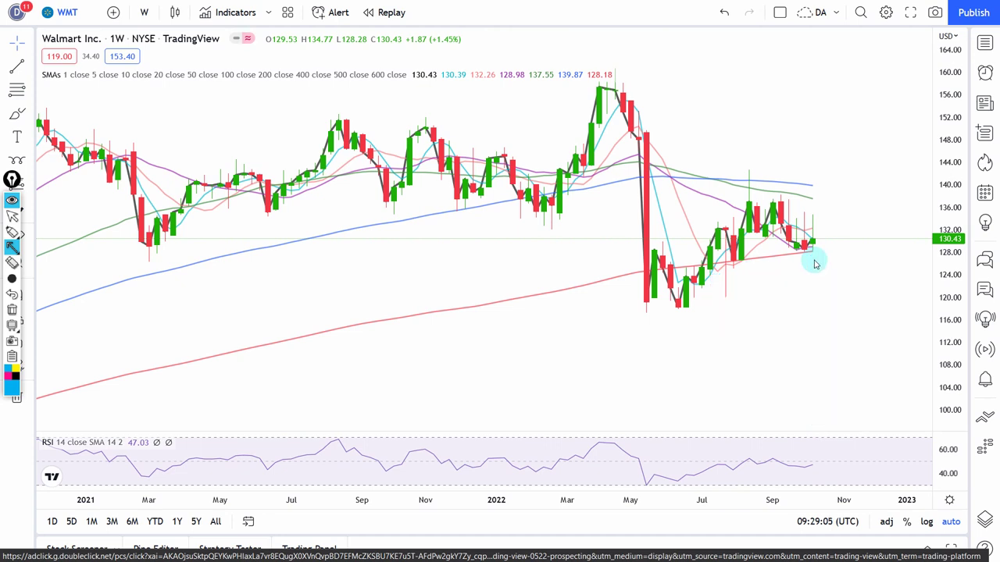
# Step: Examine WMT's 2022 weekly candles around the red moving average, both up close and over the longer range
pyautogui.scroll(3, 792, 273)
pyautogui.scroll(2, 793, 273)
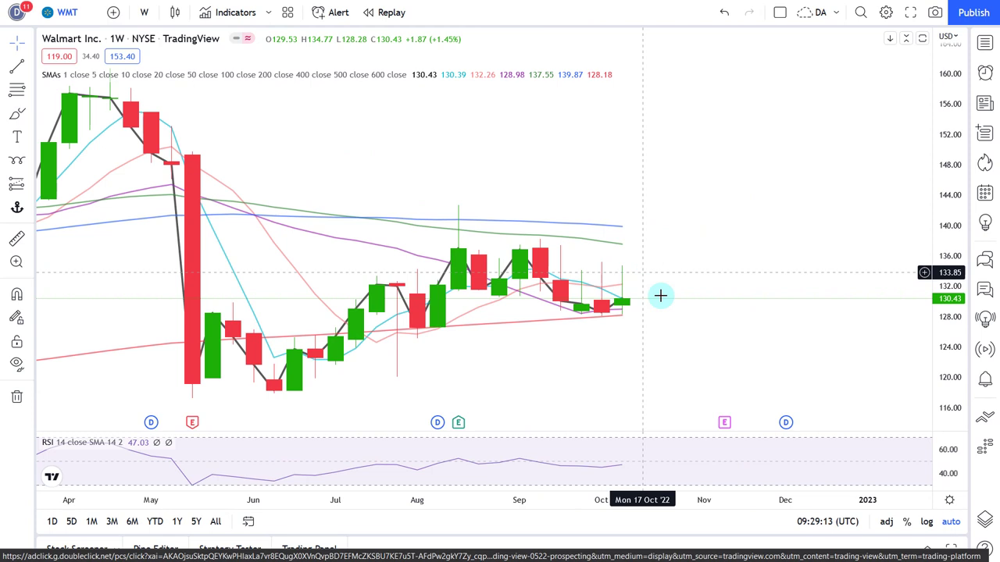
pyautogui.scroll(-3, 665, 304)
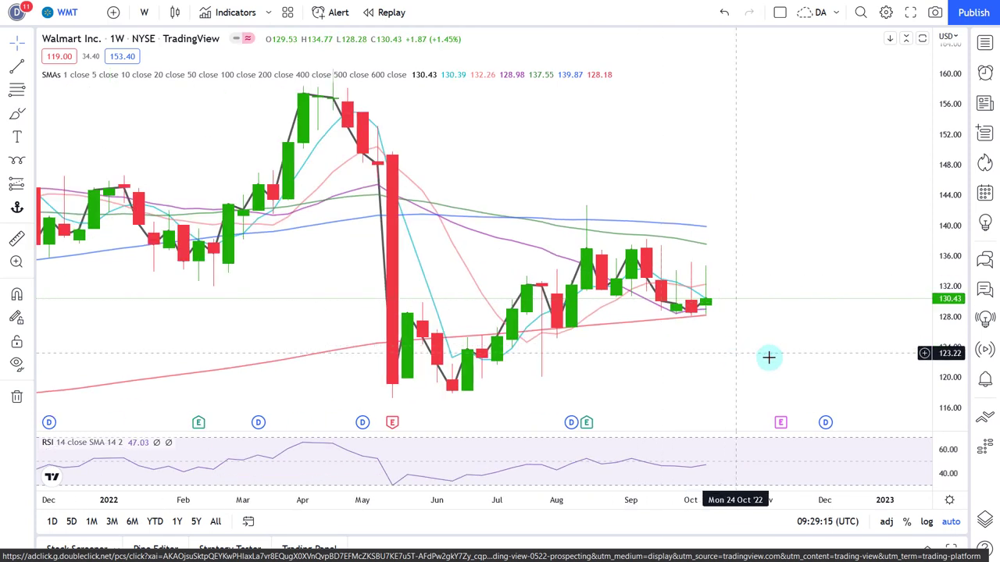
pyautogui.scroll(-3, 762, 356)
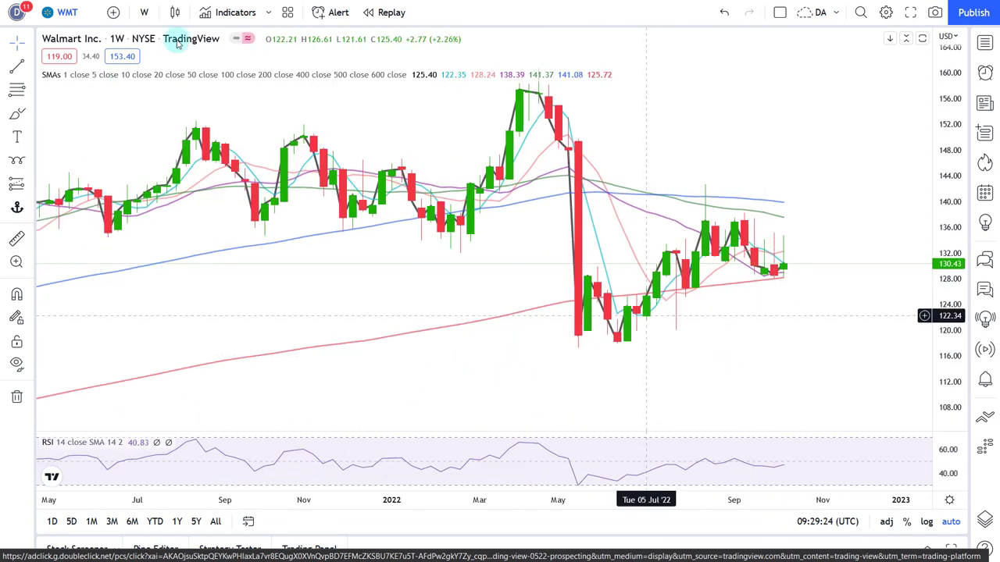
# Step: Switch WMT to the daily interval and examine its price action around the moving averages from April to October 2022
pyautogui.click(145, 12)
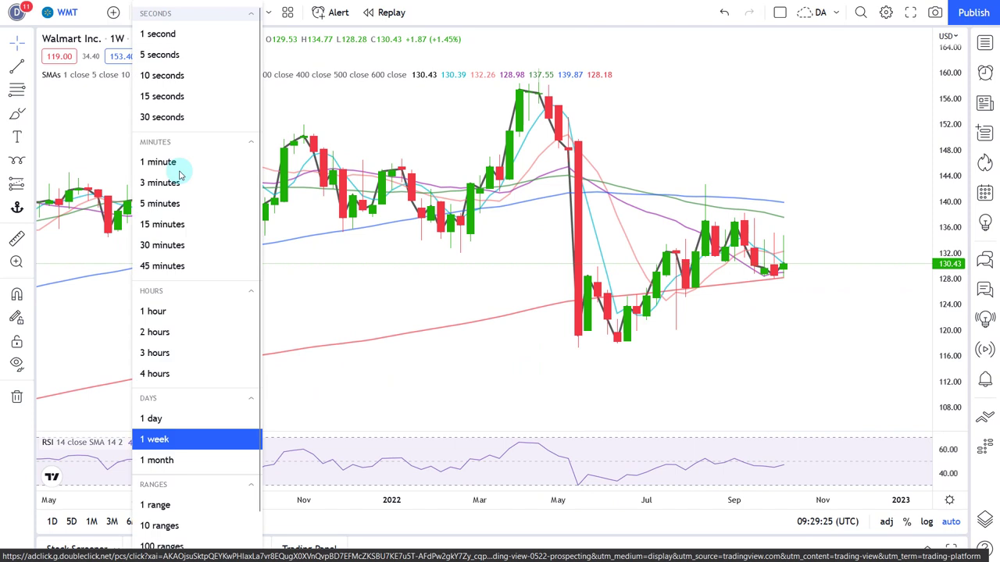
pyautogui.click(194, 418)
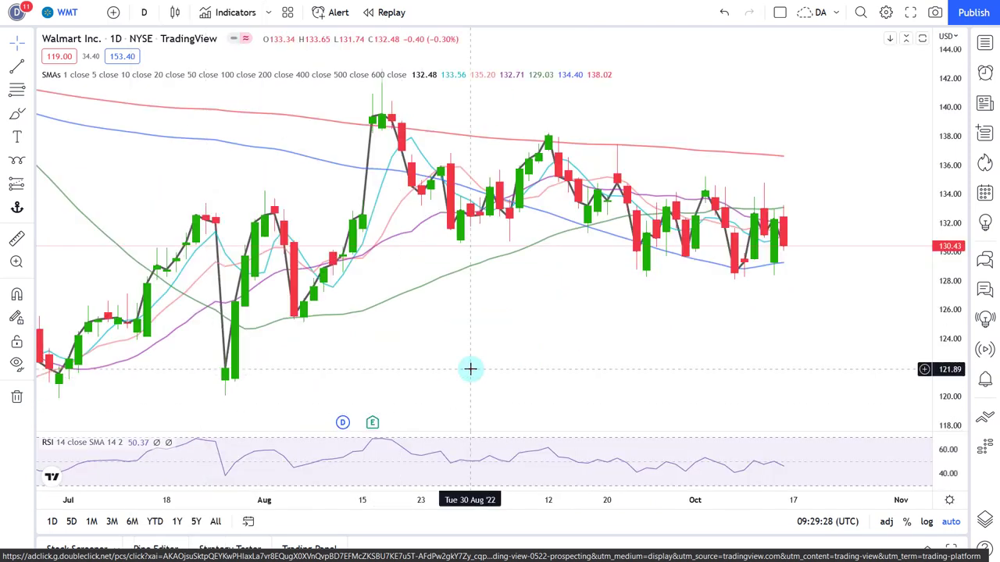
pyautogui.scroll(-3, 471, 367)
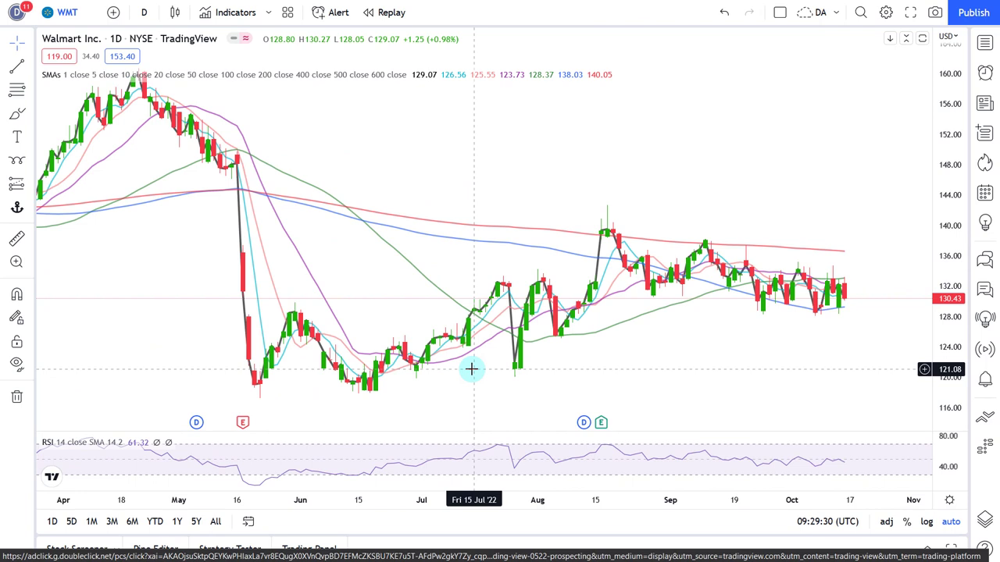
pyautogui.scroll(3, 470, 367)
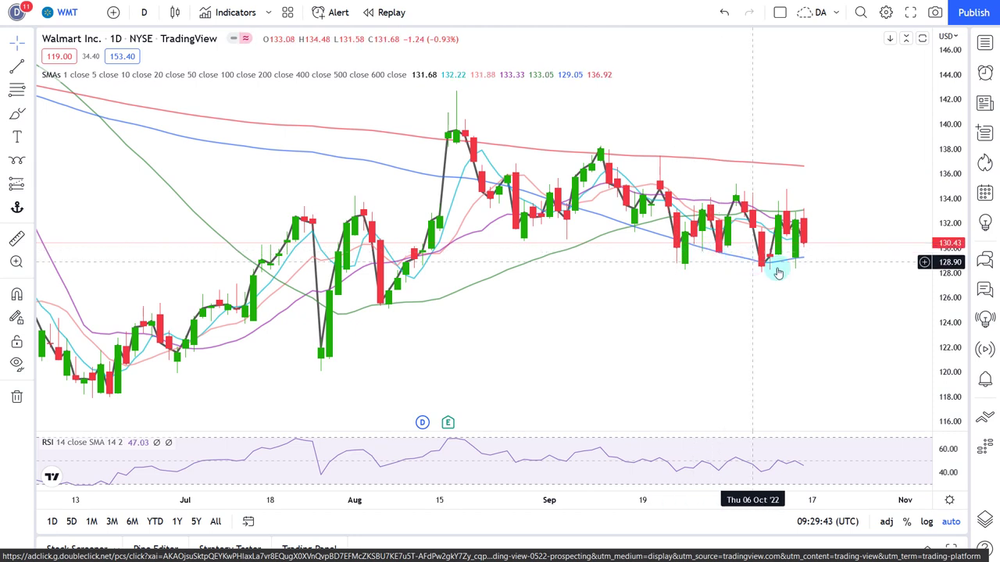
pyautogui.scroll(-1, 246, 159)
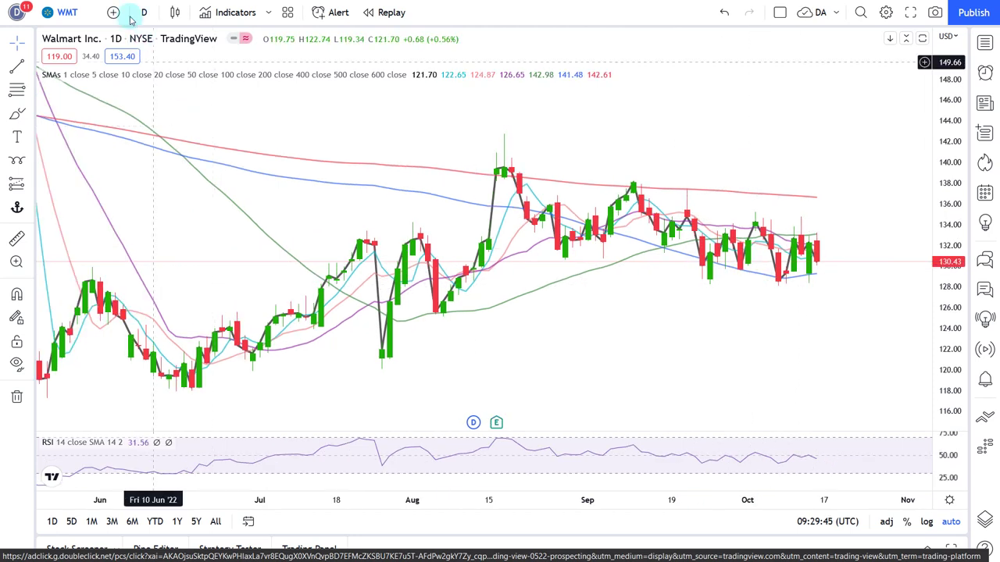
# Step: Return to the weekly interval and bring up the COST chart with its history back to 2019 in view
pyautogui.click(144, 12)
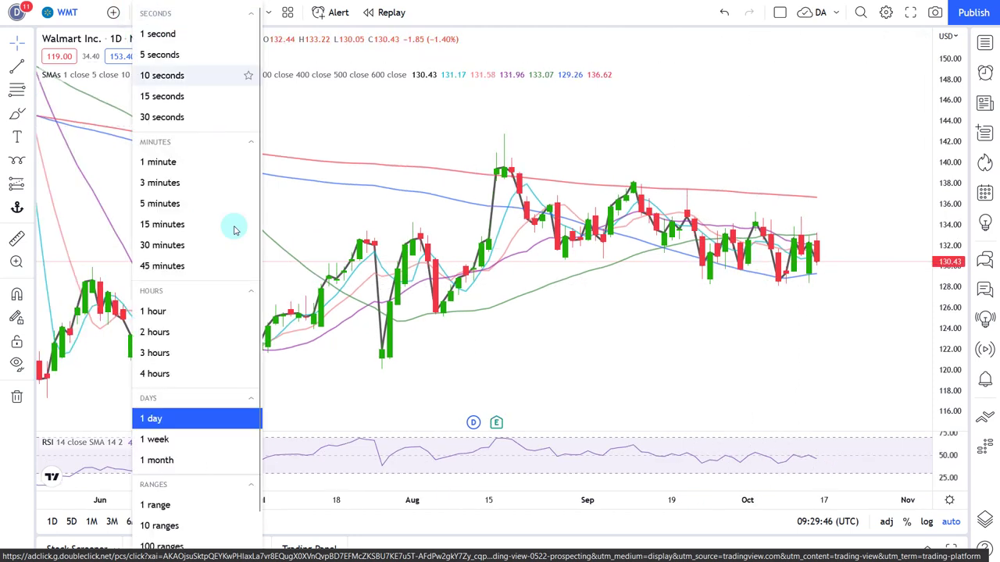
pyautogui.click(191, 440)
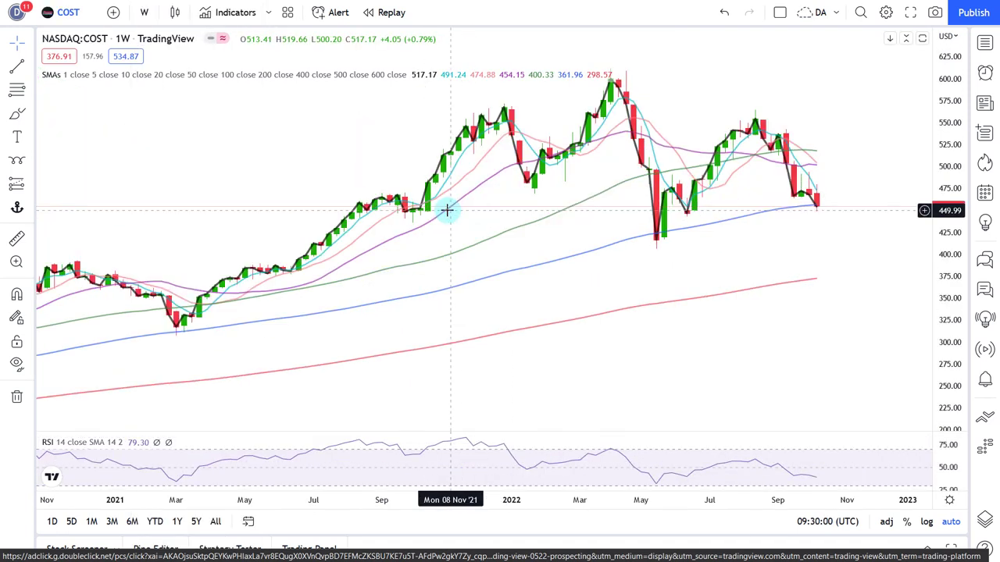
pyautogui.scroll(-2, 449, 207)
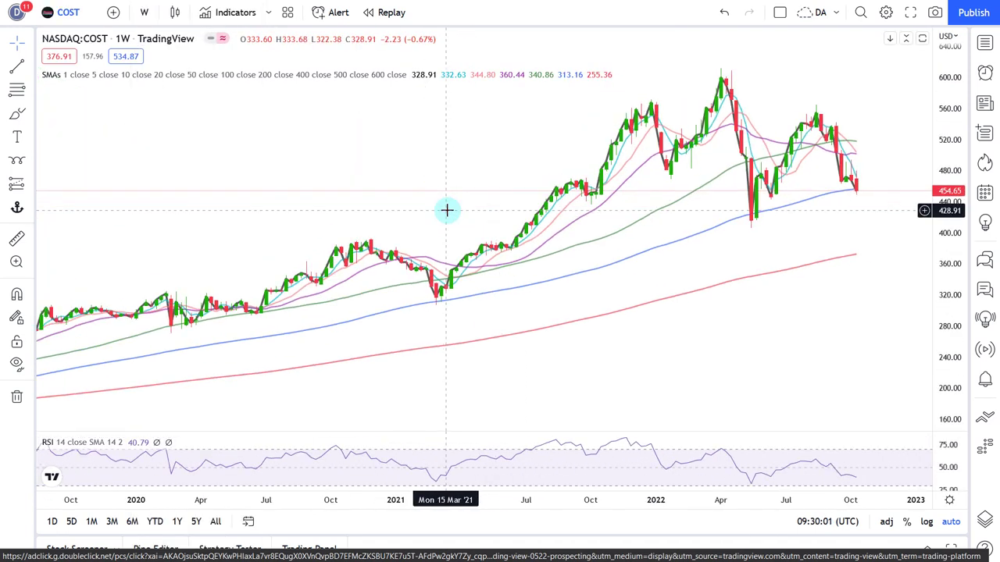
pyautogui.scroll(-1, 444, 207)
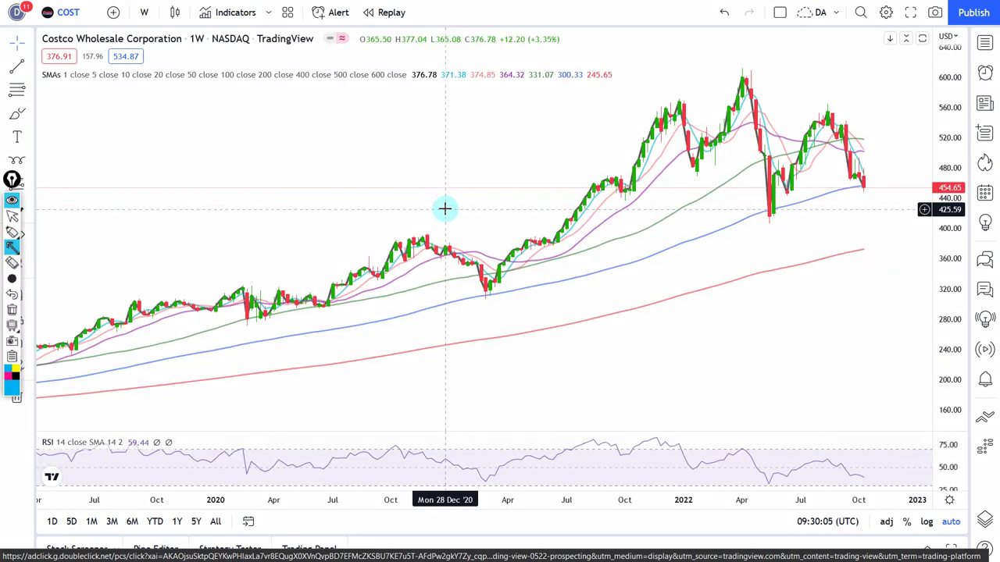
# Step: Point blue arrows at COST's March 2021, May 2022 and October 2022 candles along the blue moving average, and clear the annotations
pyautogui.moveTo(547, 401)
pyautogui.mouseDown()
pyautogui.moveTo(487, 323)
pyautogui.moveTo(491, 309)
pyautogui.mouseUp()
pyautogui.moveTo(830, 339); pyautogui.dragTo(776, 225)
pyautogui.moveTo(915, 309); pyautogui.dragTo(866, 199)
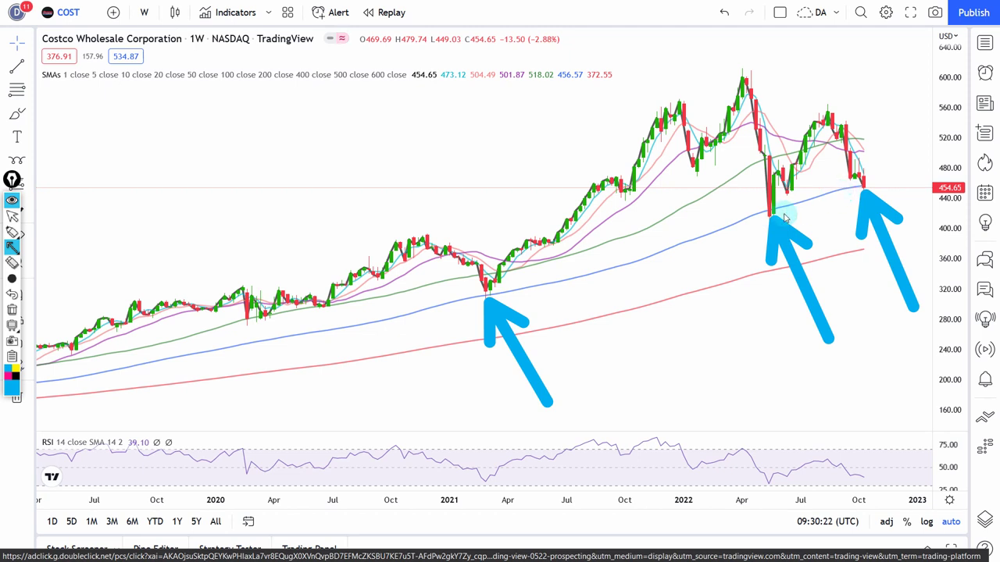
pyautogui.press('Escape')
# Step: Examine COST's 2022 weekly candles around the blue moving average, both up close and over the longer range
pyautogui.scroll(5, 730, 234)
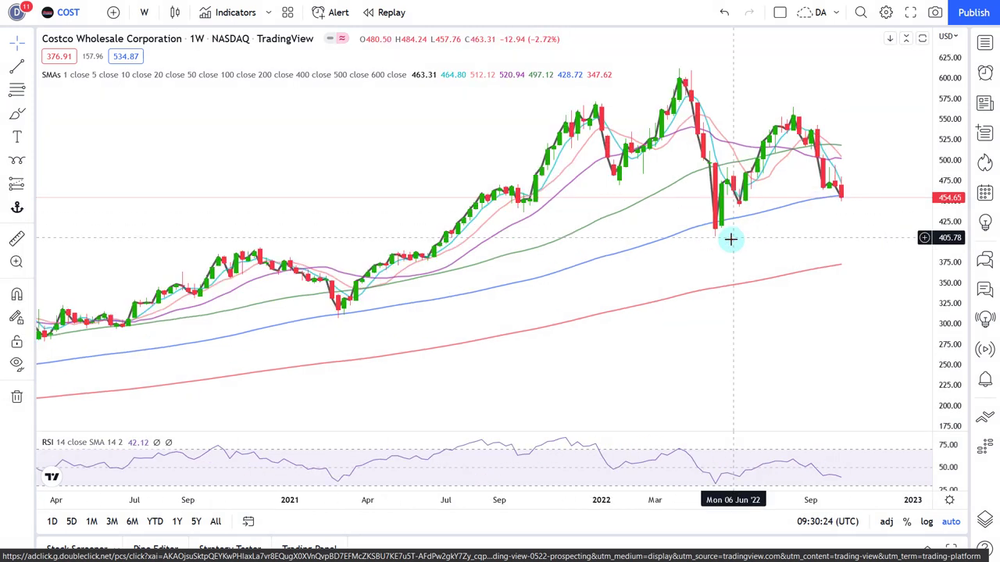
pyautogui.scroll(3, 728, 242)
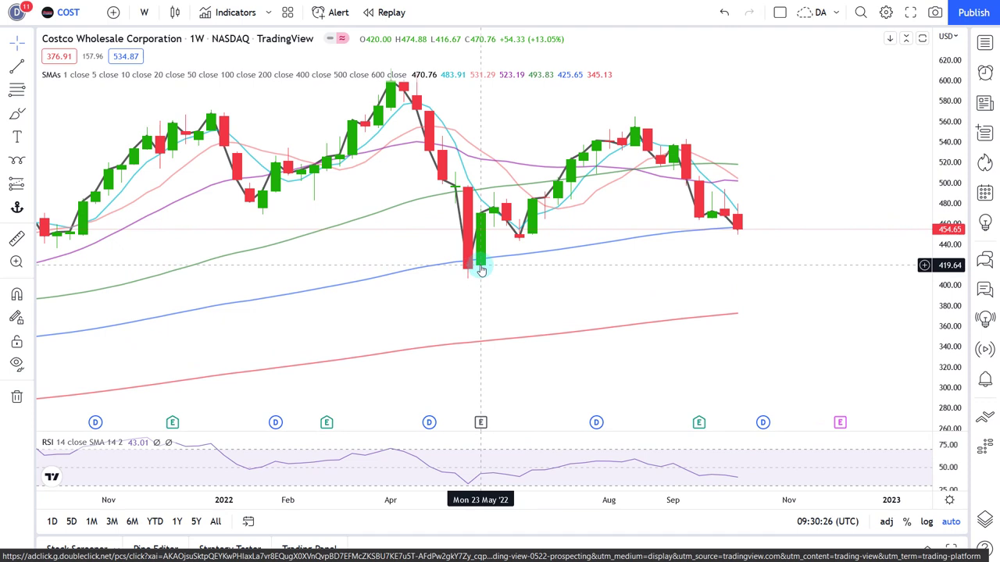
pyautogui.scroll(1, 488, 267)
pyautogui.scroll(1, 495, 267)
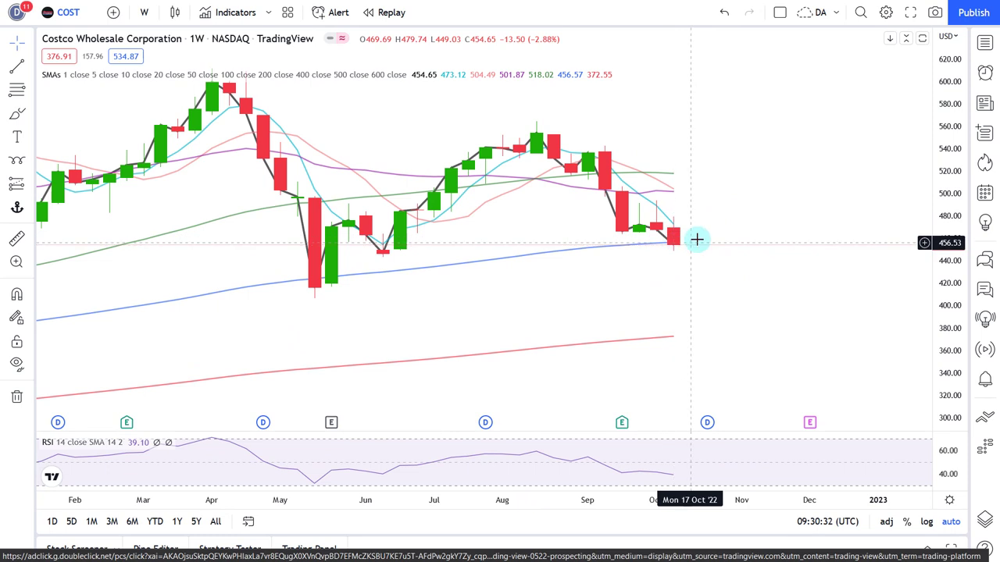
pyautogui.scroll(-4, 728, 224)
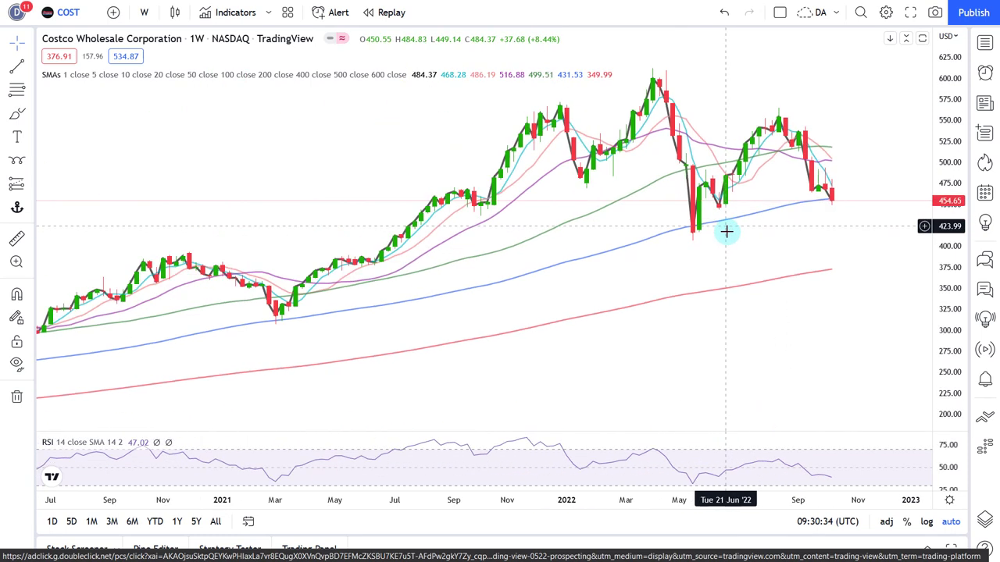
# Step: Switch COST to the daily interval and examine its 2022 price action against the moving averages
pyautogui.click(144, 12)
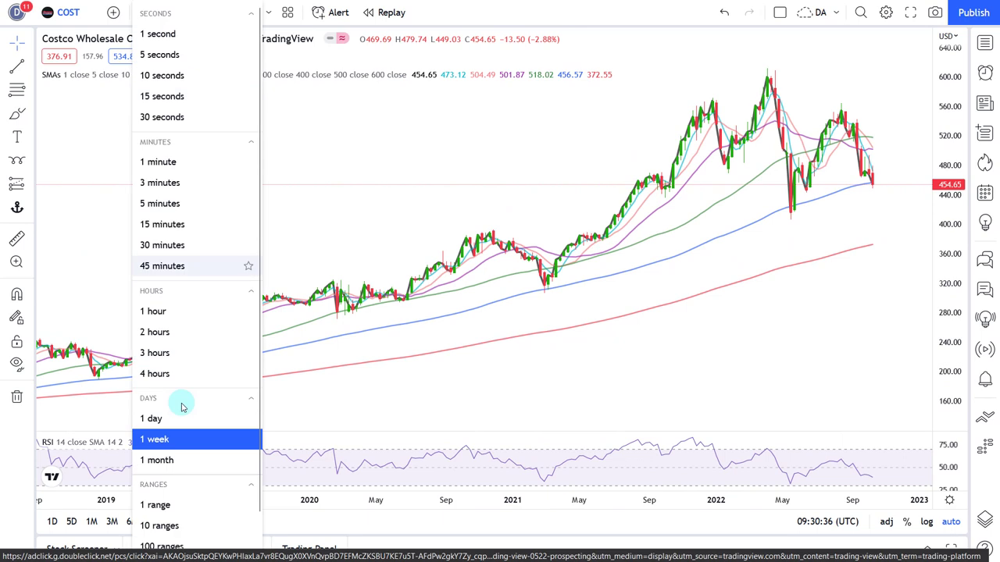
pyautogui.click(183, 424)
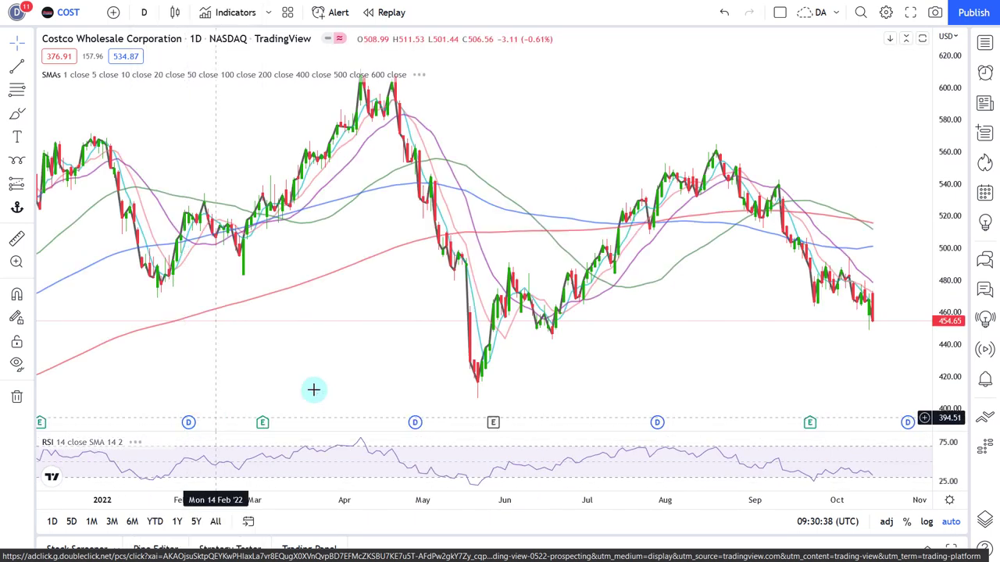
pyautogui.scroll(-3, 444, 359)
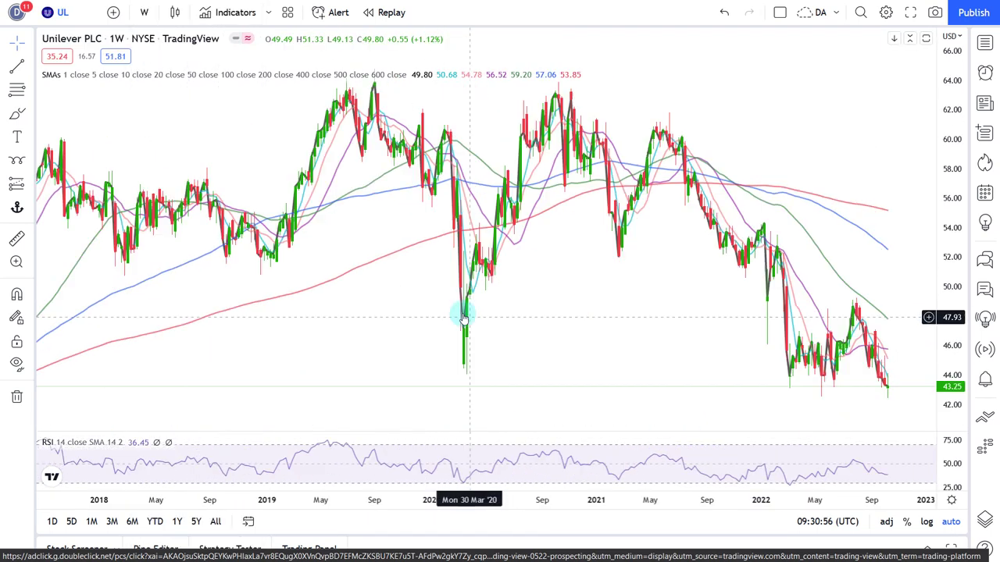
# Step: Examine UL's long-term weekly price action from 2011 through October 2022, leaving free space after the latest candle
pyautogui.scroll(-3, 463, 317)
pyautogui.scroll(-5, 460, 309)
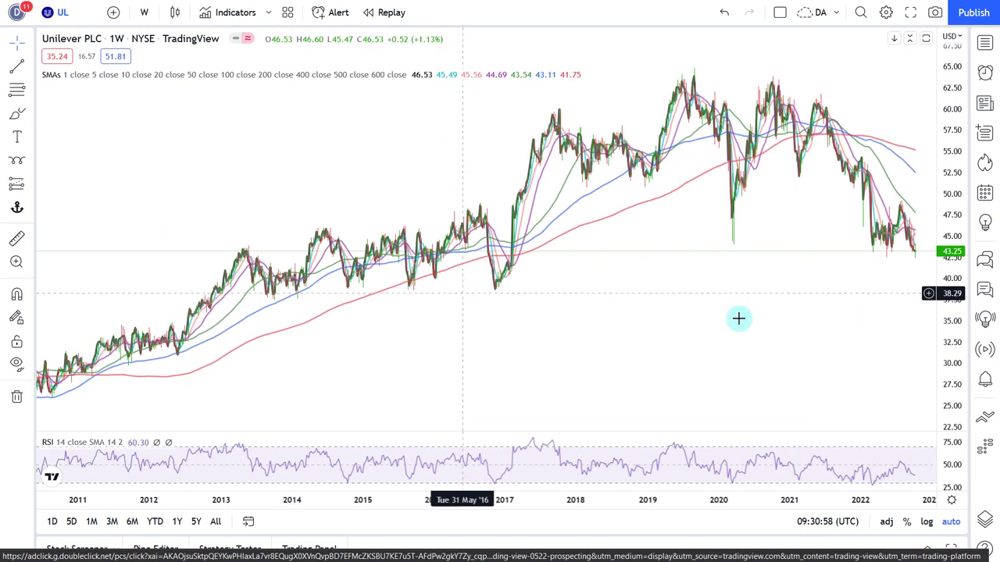
pyautogui.moveTo(689, 316); pyautogui.dragTo(609, 309)
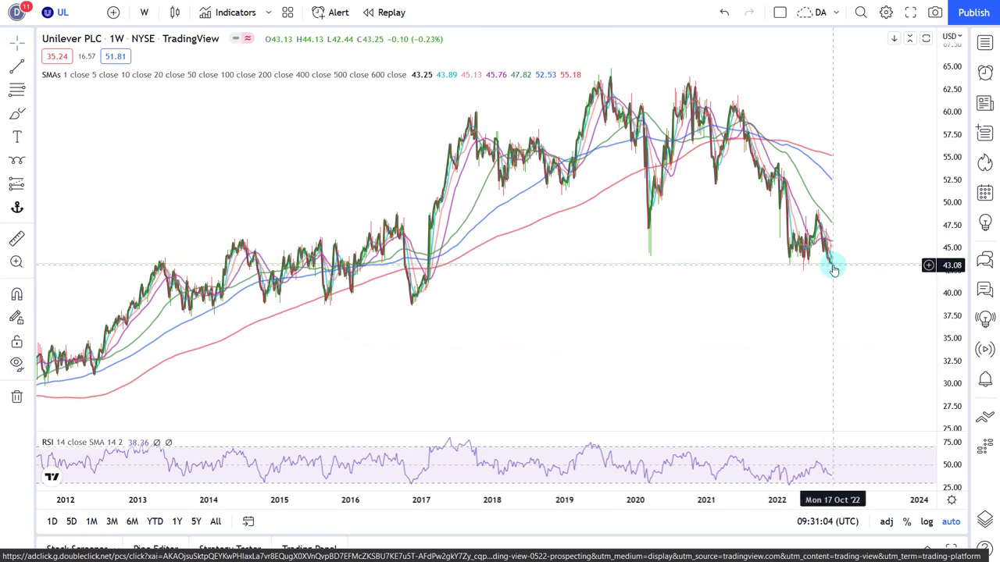
# Step: Draw a pink arc over UL's rounded weekly top from mid-2016 down to about the start of 2024, and clear the annotation
pyautogui.hotkey('ctrl', 'shift', '1')
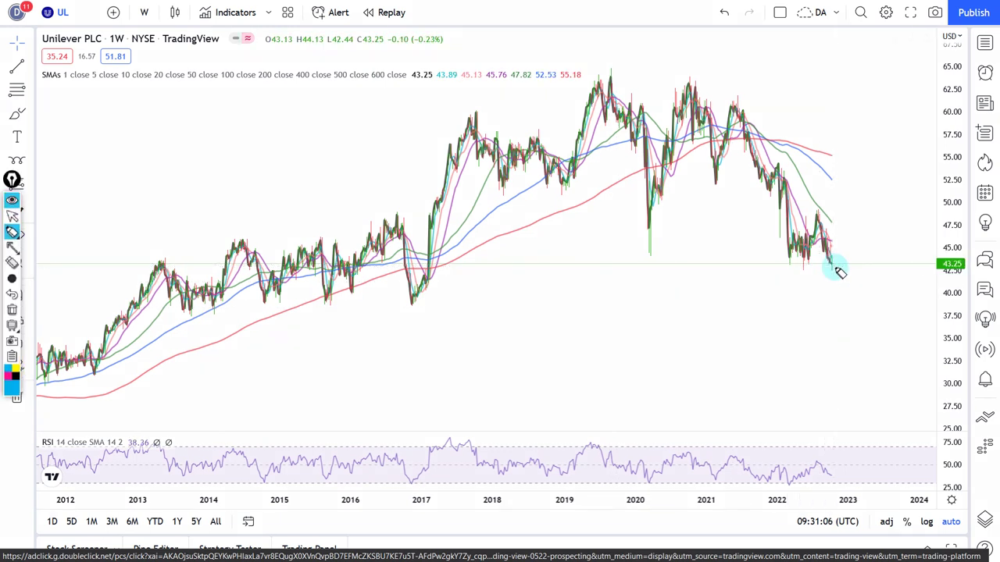
pyautogui.moveTo(379, 221)
pyautogui.mouseDown()
pyautogui.moveTo(642, 99)
pyautogui.moveTo(818, 109)
pyautogui.mouseUp()
pyautogui.moveTo(865, 145)
pyautogui.mouseDown()
pyautogui.moveTo(891, 175)
pyautogui.moveTo(918, 264)
pyautogui.mouseUp()
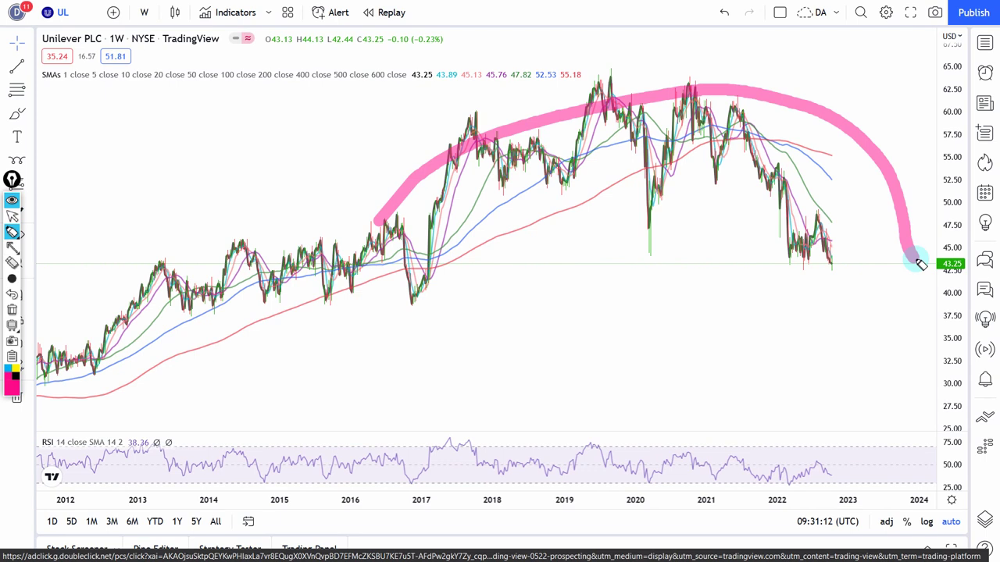
pyautogui.press('Escape')
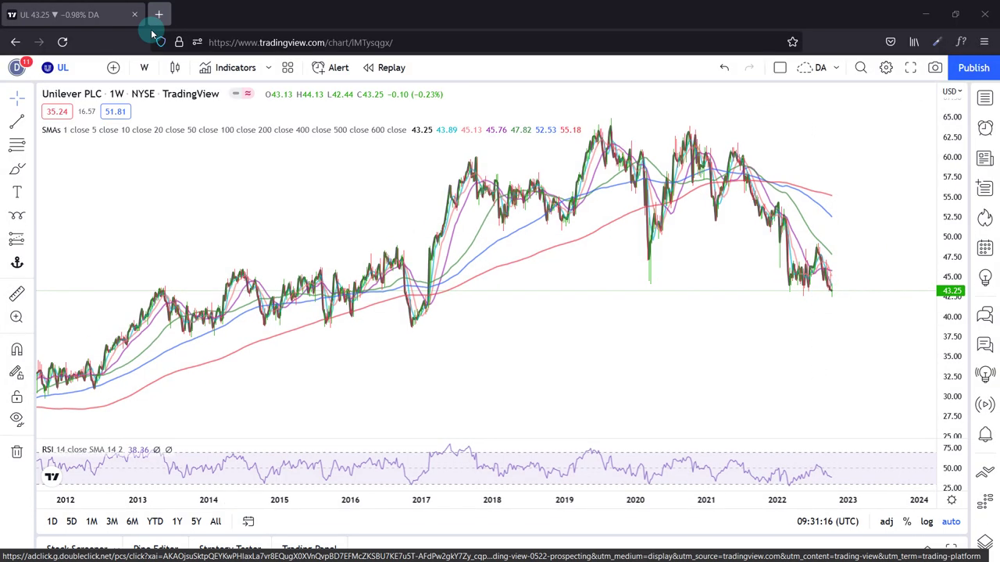
# Step: Switch UL to the daily interval and examine its price action back to August 2019
pyautogui.click(145, 70)
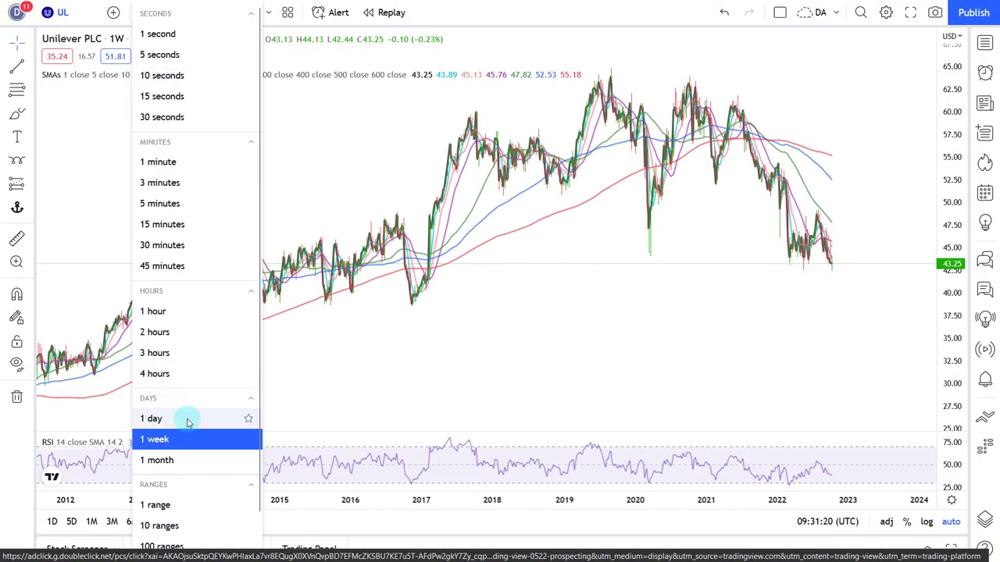
pyautogui.click(187, 422)
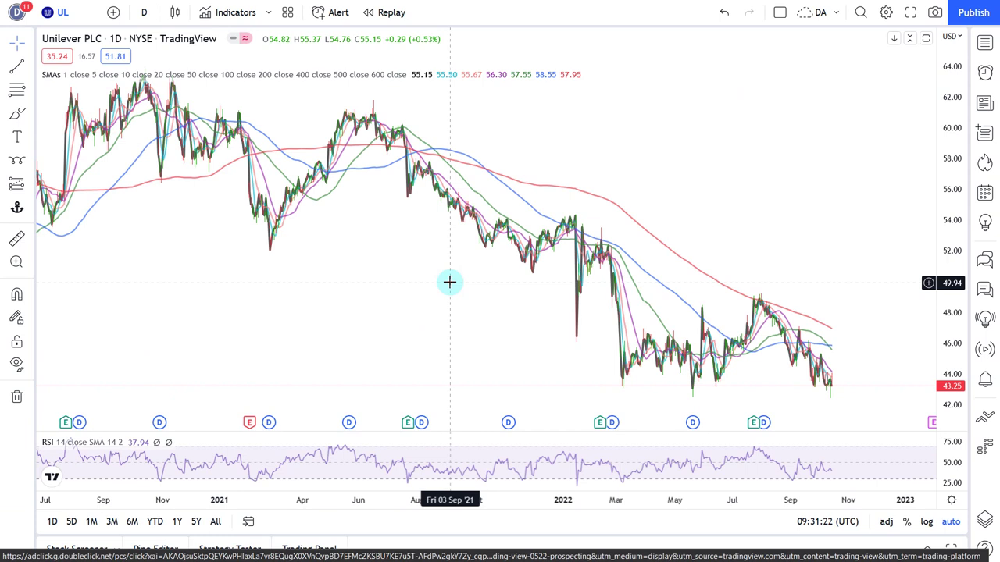
pyautogui.scroll(-3, 450, 282)
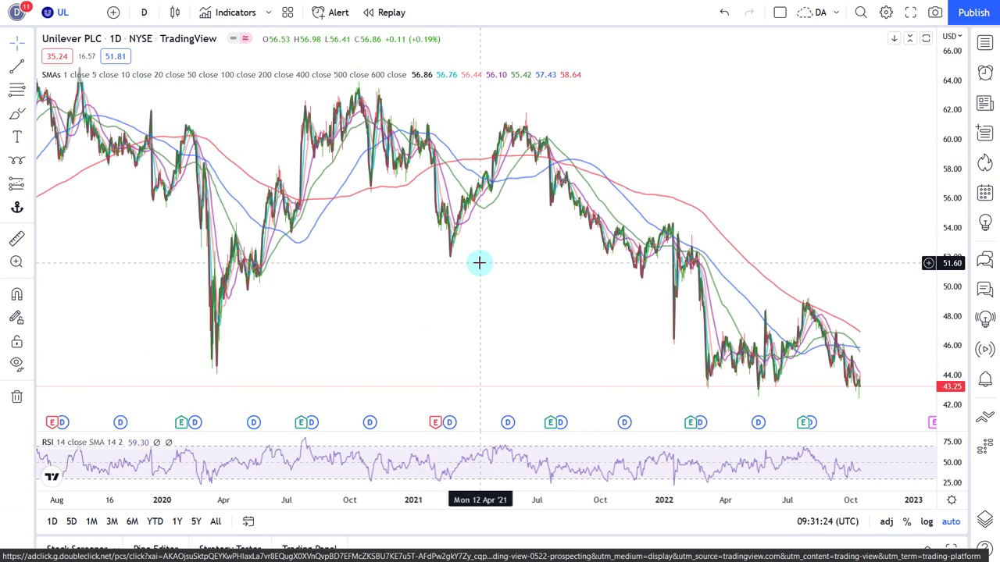